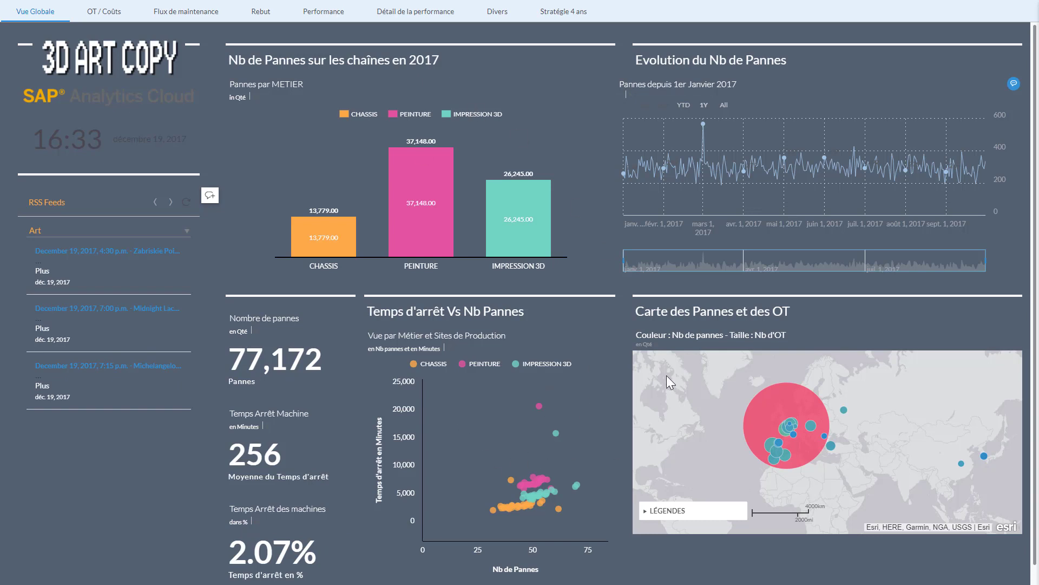
Filter the dashboard to the PEINTURE trade, then clear that filter again
mouse_move(414, 181)
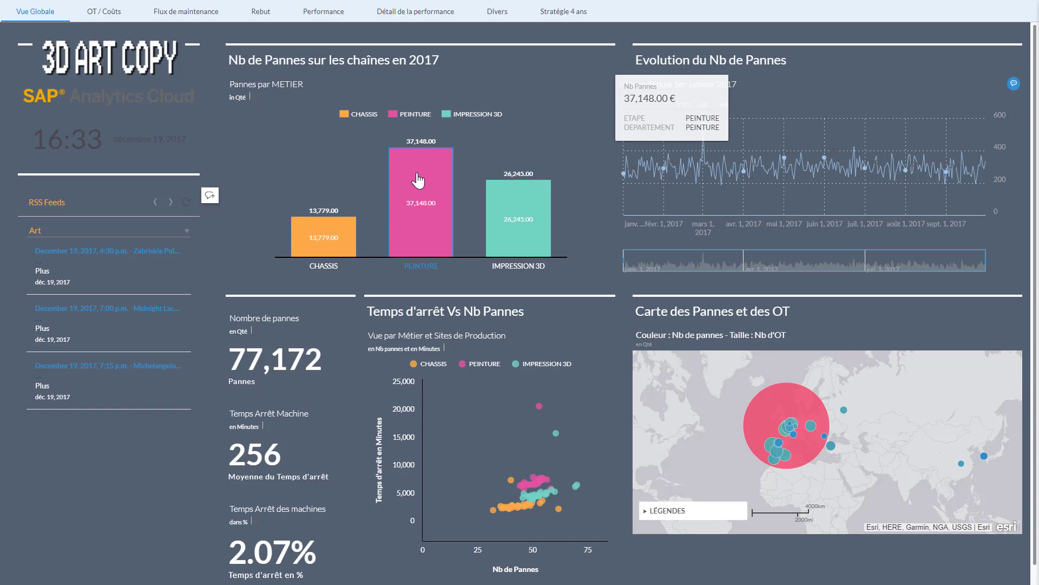
left_click(407, 223)
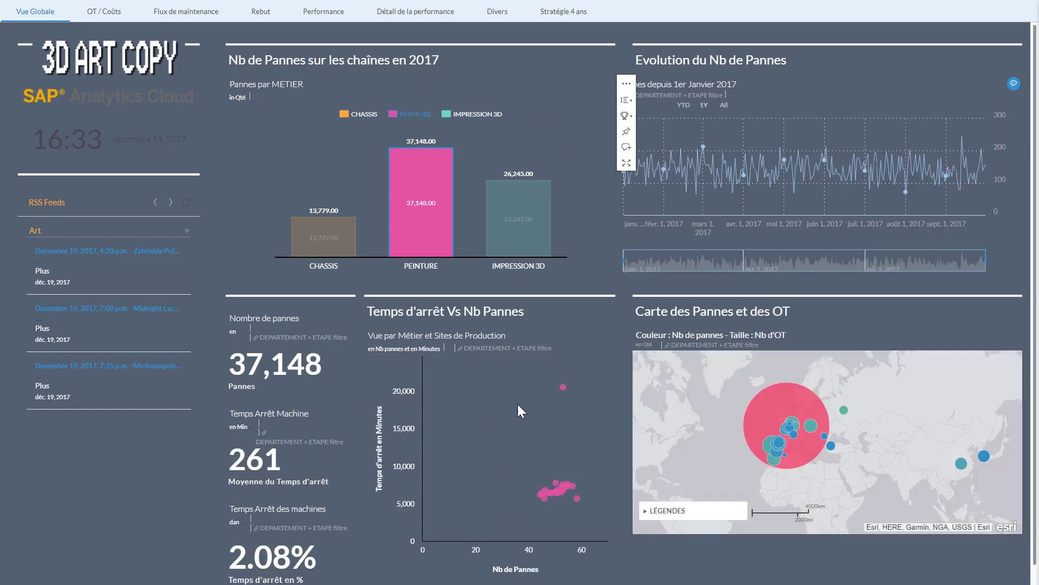
mouse_move(563, 388)
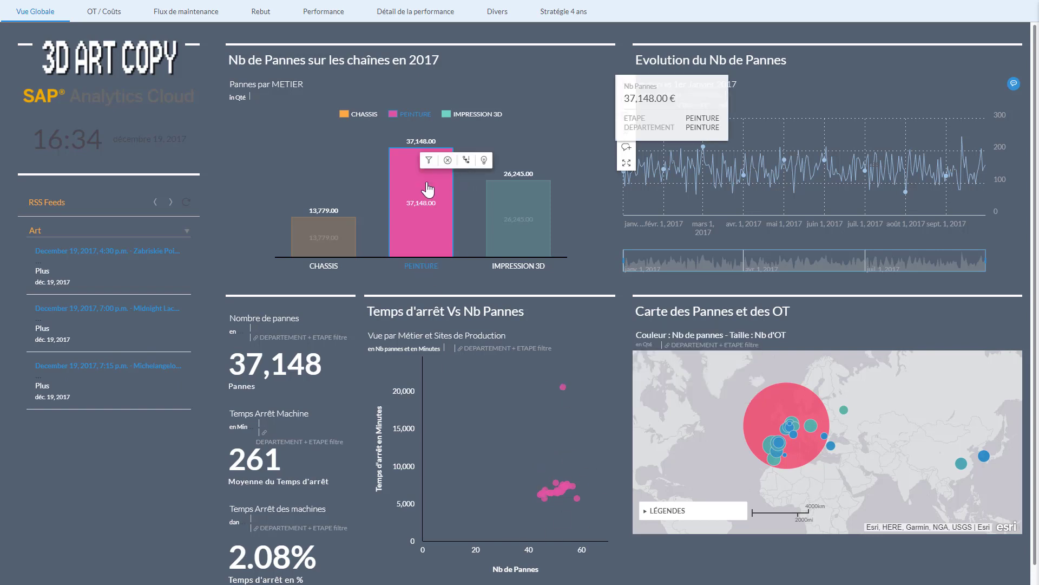
left_click(500, 398)
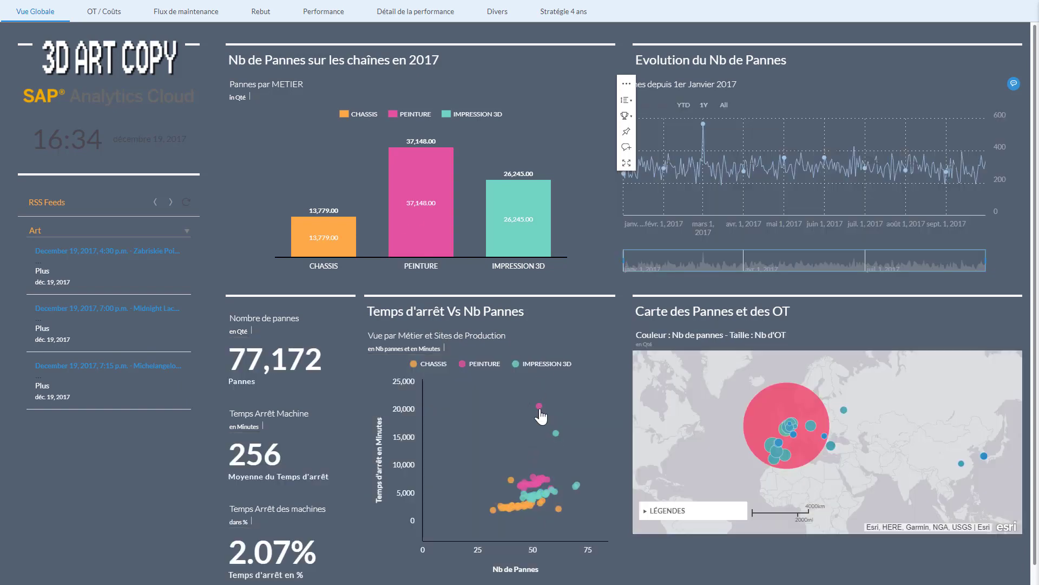
Drill the PEINTURE bar down into its ETAPE production steps
mouse_move(540, 411)
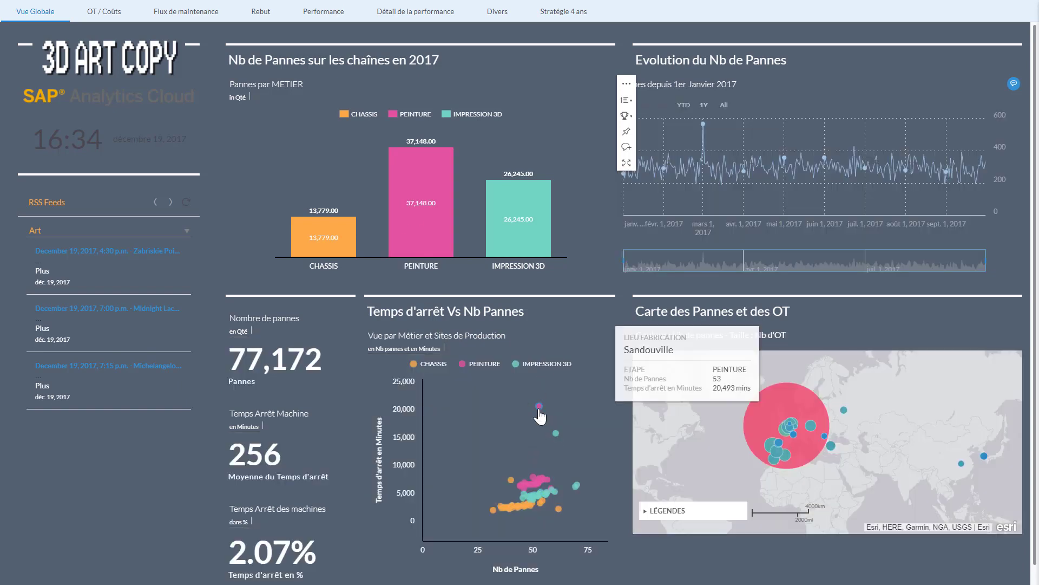
mouse_move(558, 433)
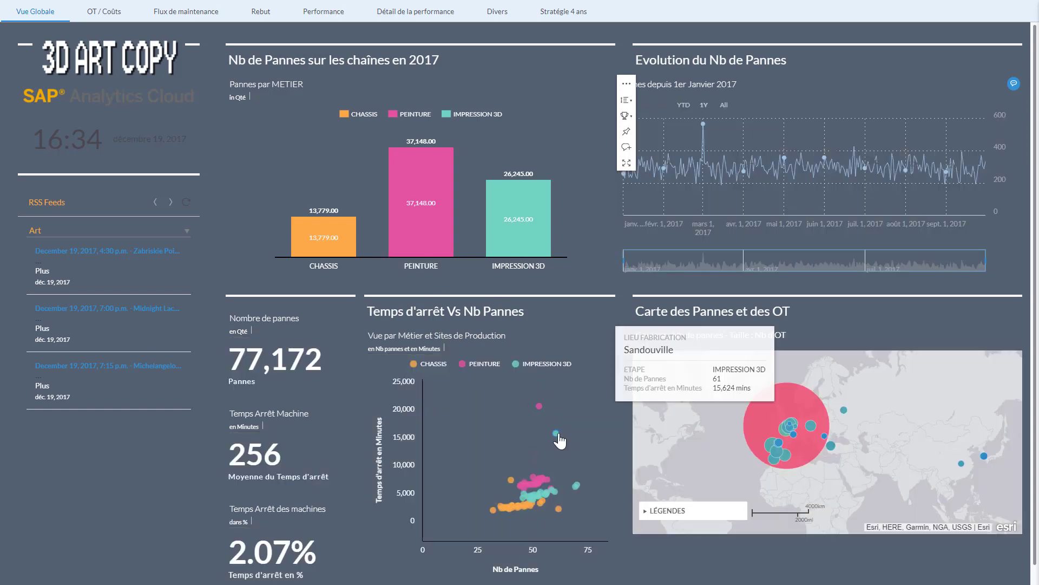
mouse_move(511, 482)
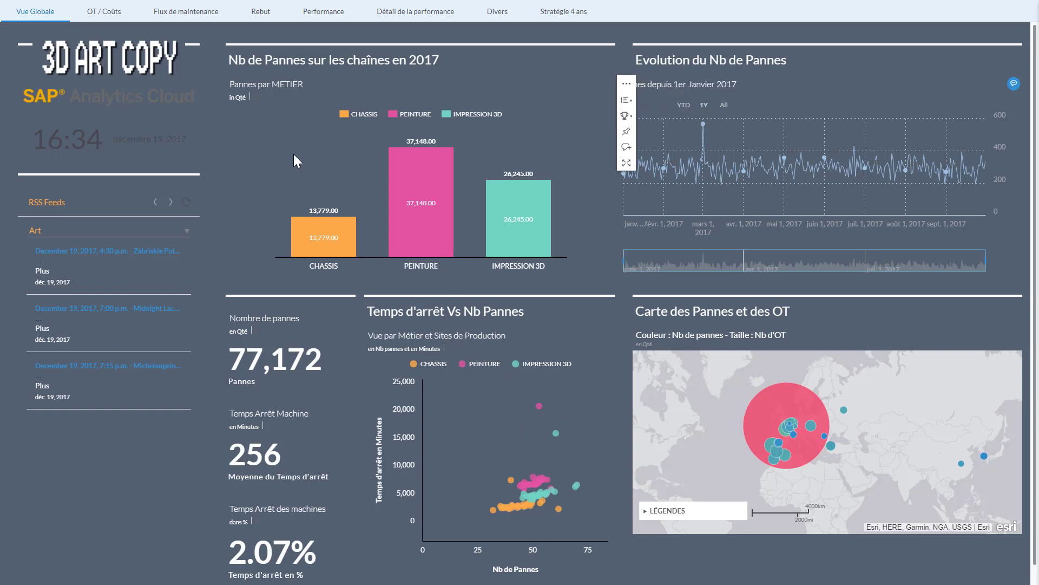
left_click(425, 183)
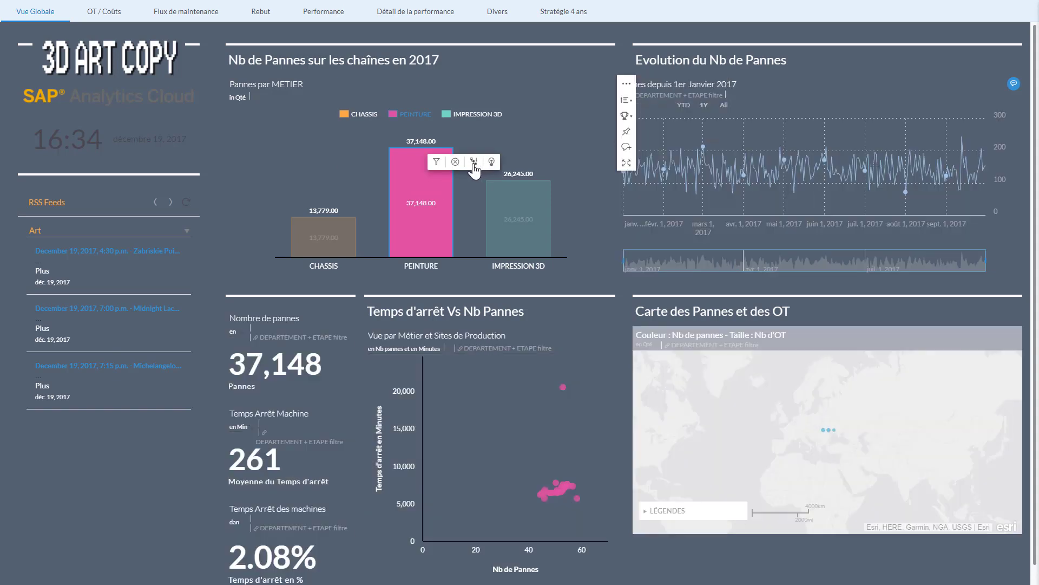
left_click(432, 316)
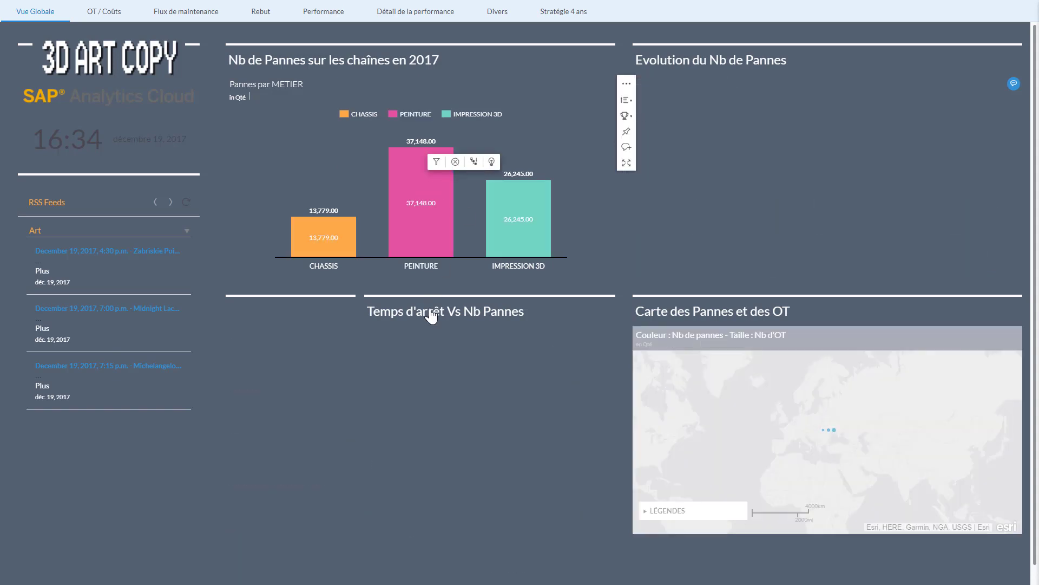
left_click(342, 213)
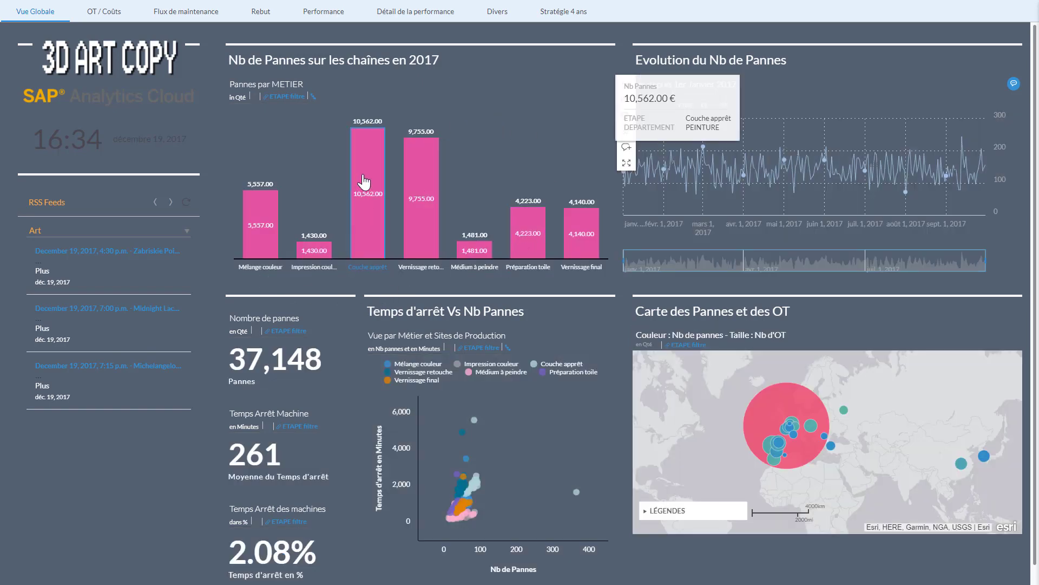
Filter the page to the Vernissage retouche production step
mouse_move(418, 180)
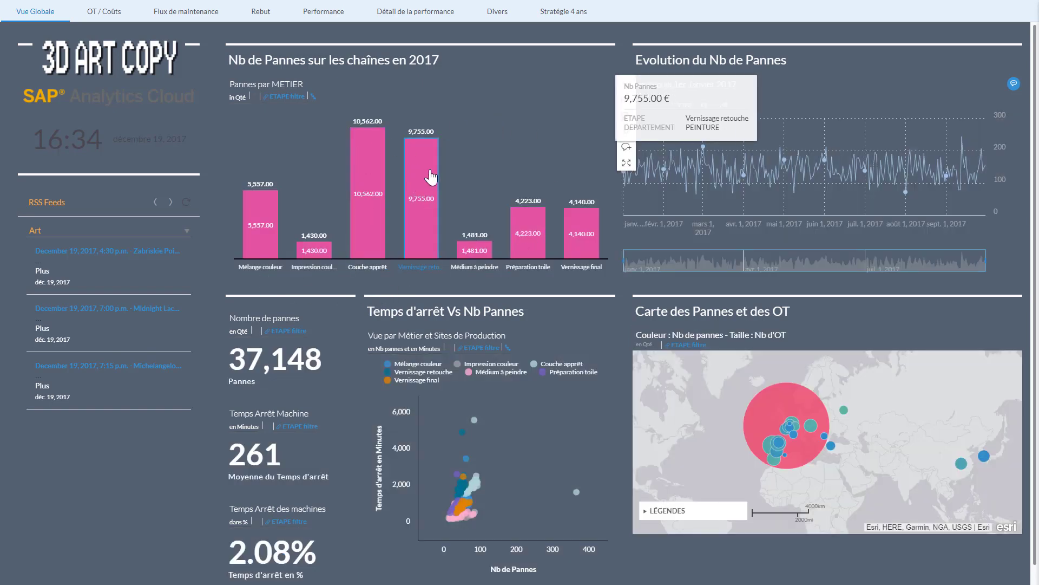
mouse_move(378, 215)
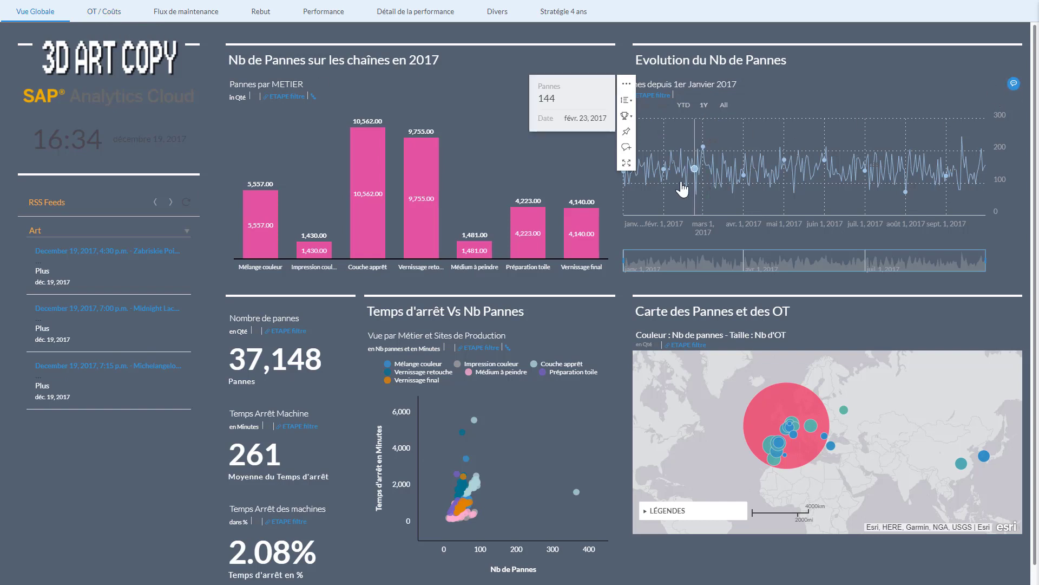
left_click(414, 217)
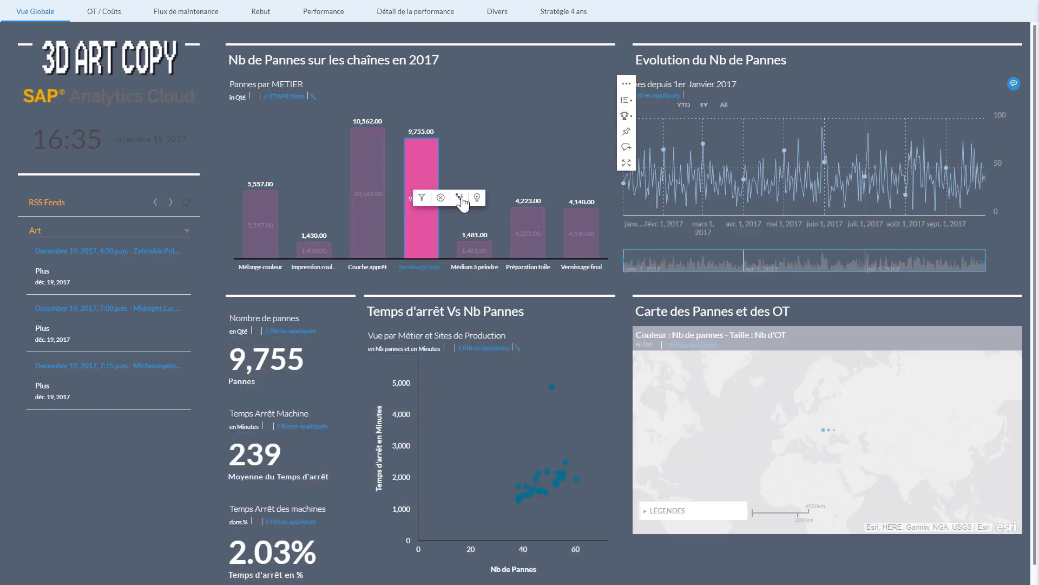
Drill back up to METIER and open the comment on the 1 March 2017 breakdown spike
left_click(912, 132)
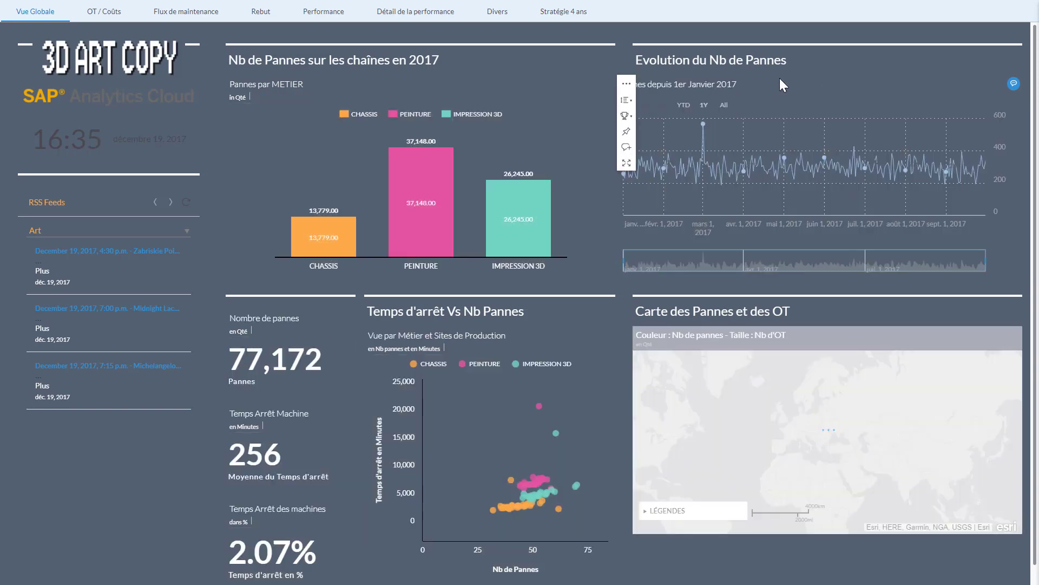
mouse_move(704, 125)
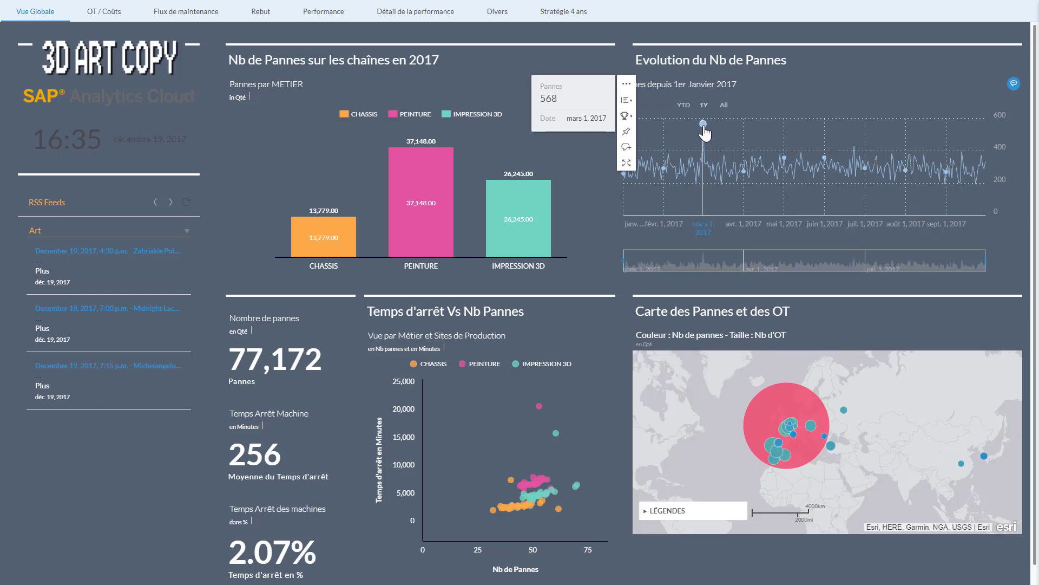
left_click(1013, 85)
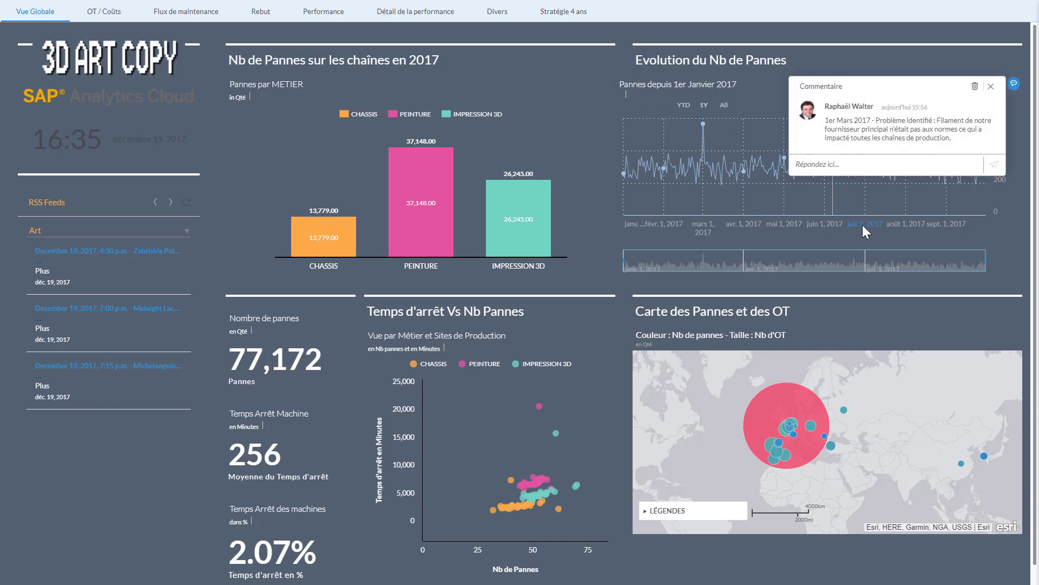
Close the Commentaire popup, then zoom and pan the breakdowns map onto western Europe
left_click(761, 83)
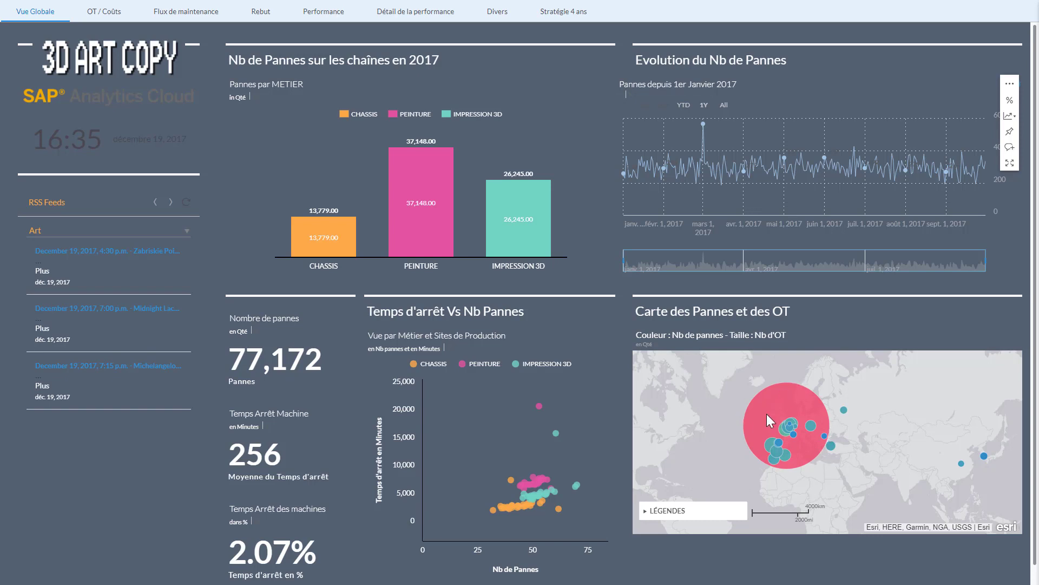
scroll(714, 409, "up", 2)
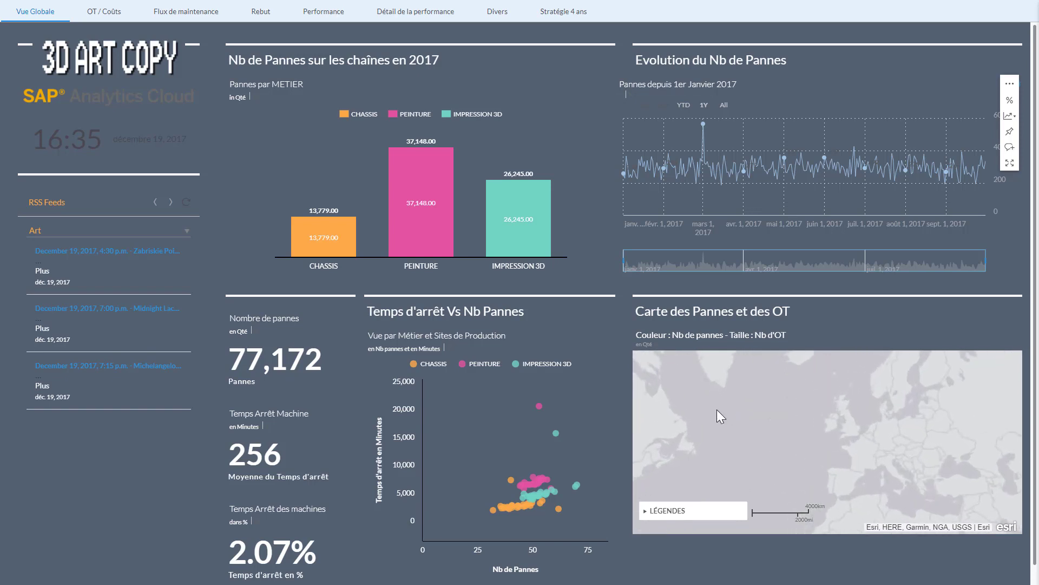
left_click_drag(750, 395, 638, 353)
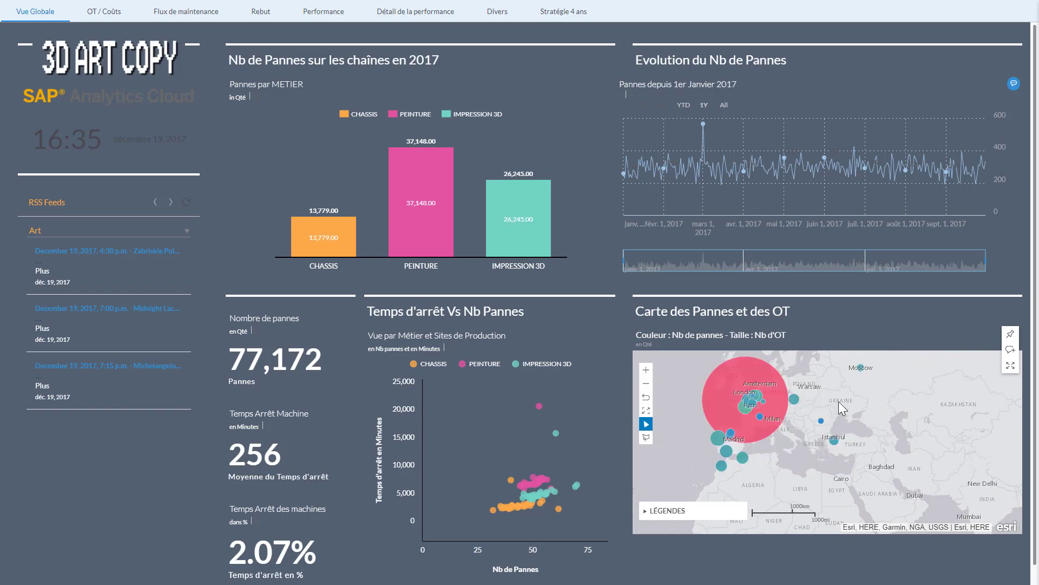
Go to the OT / Coûts page showing work orders by site and trade
left_click(104, 12)
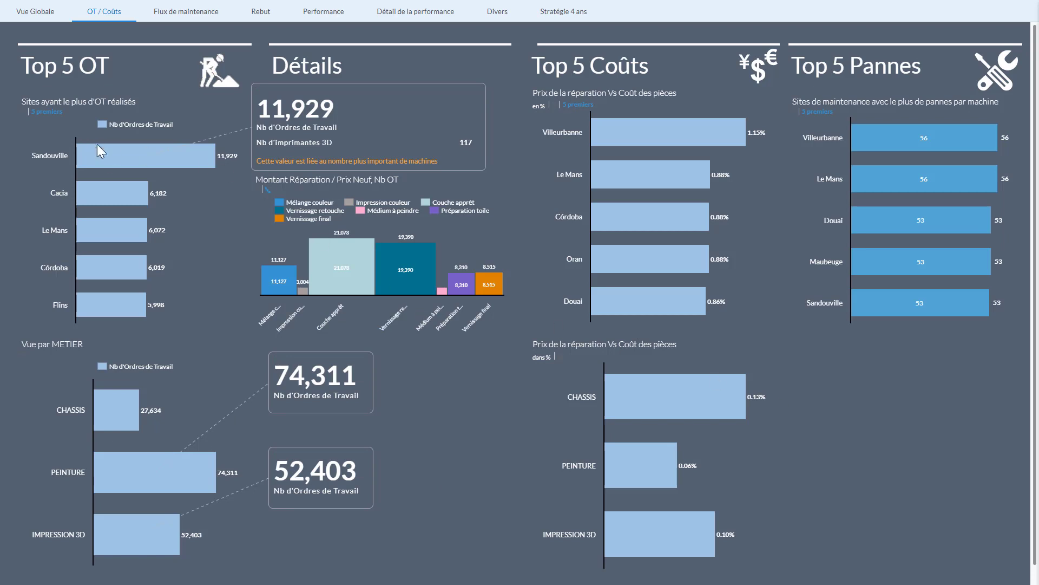
mouse_move(134, 162)
mouse_move(210, 2)
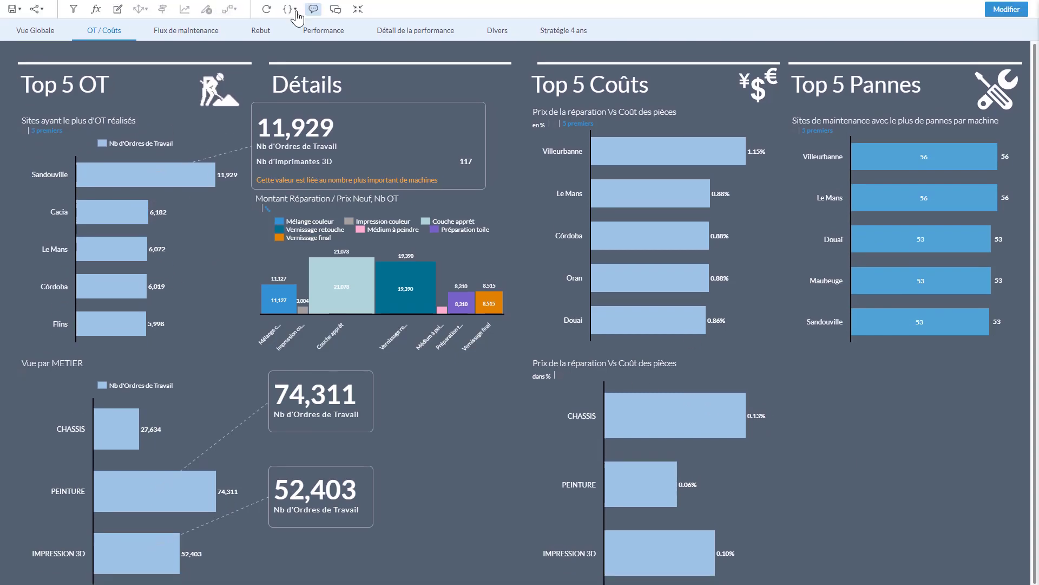
Enter edit mode and insert a new chart using the ARTCOPY model as its data source
left_click(1007, 10)
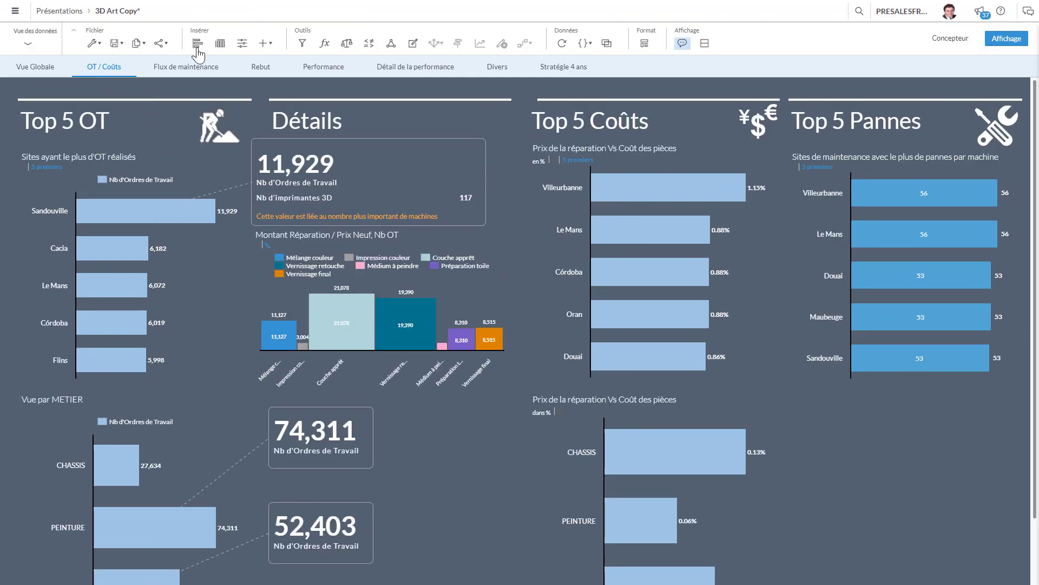
left_click(197, 46)
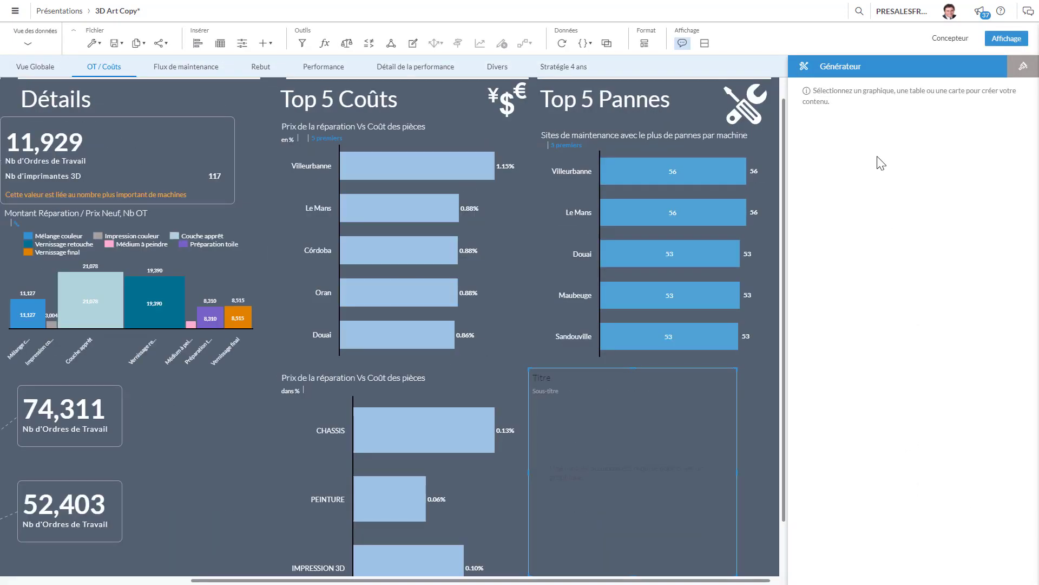
left_click(942, 40)
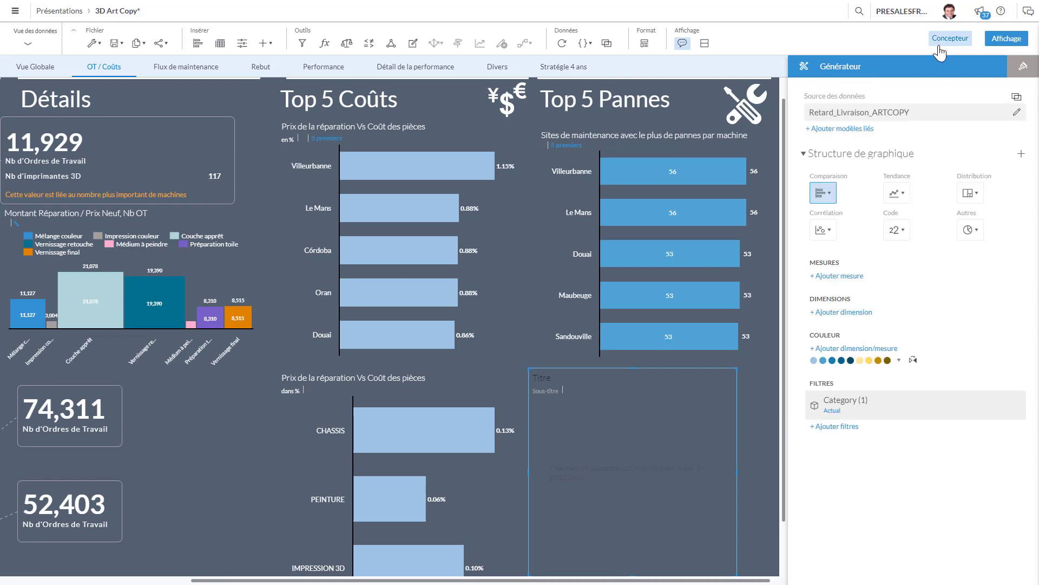
left_click(1017, 115)
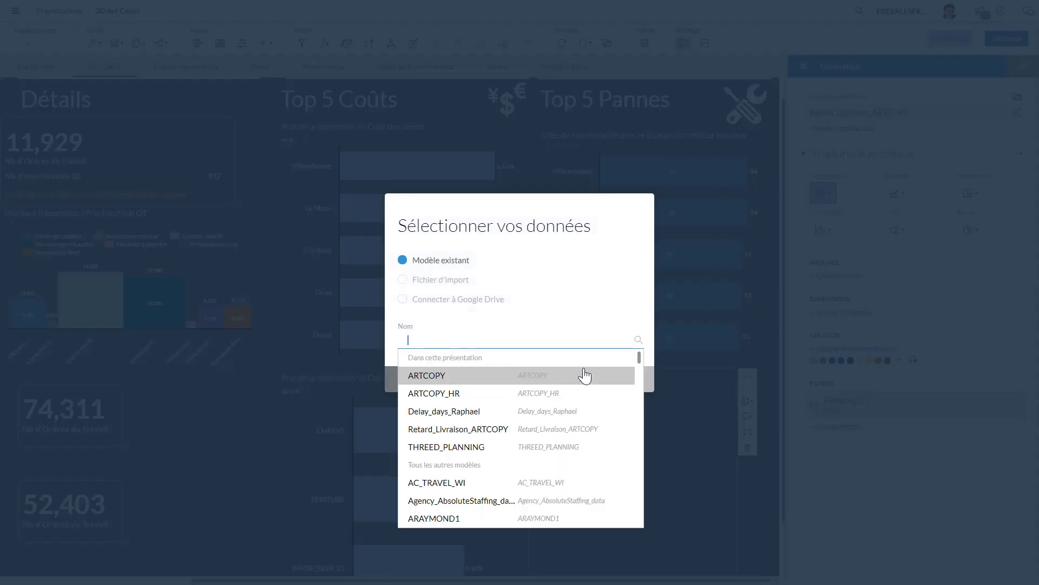
left_click(439, 377)
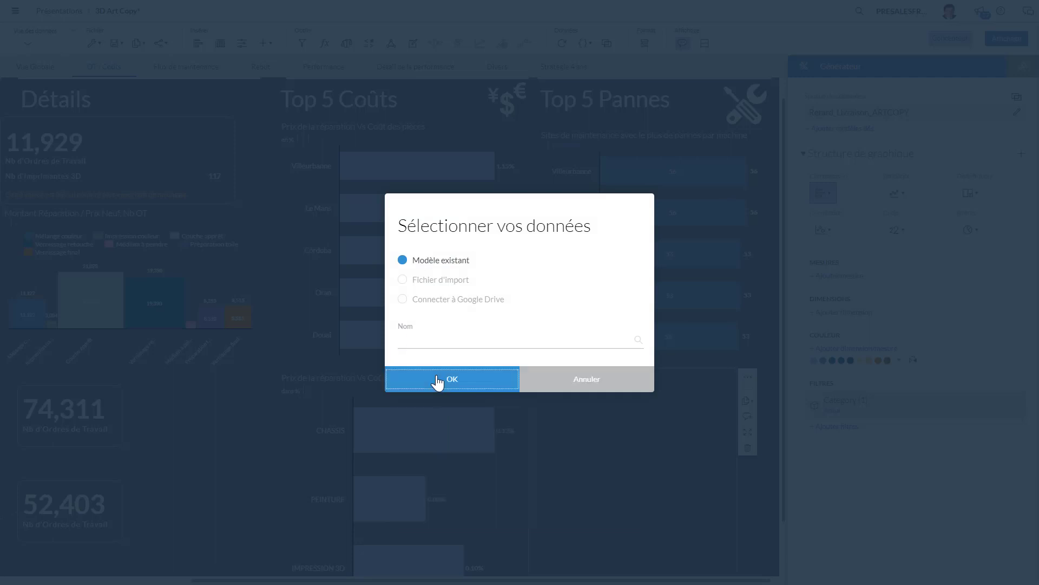
left_click(462, 382)
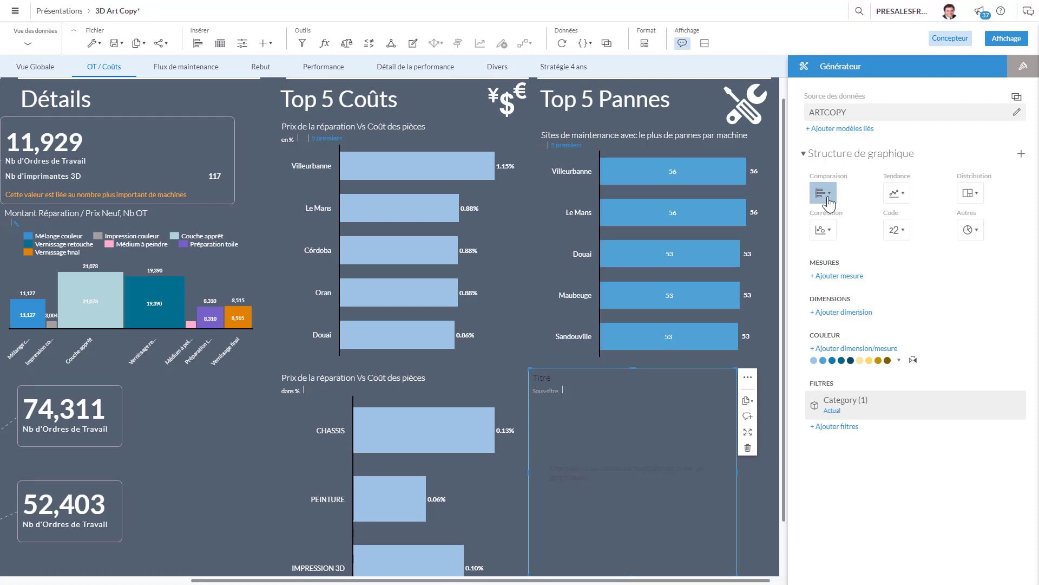
Browse the trend, correlation and pie/donut chart types without changing the chart type
left_click(896, 193)
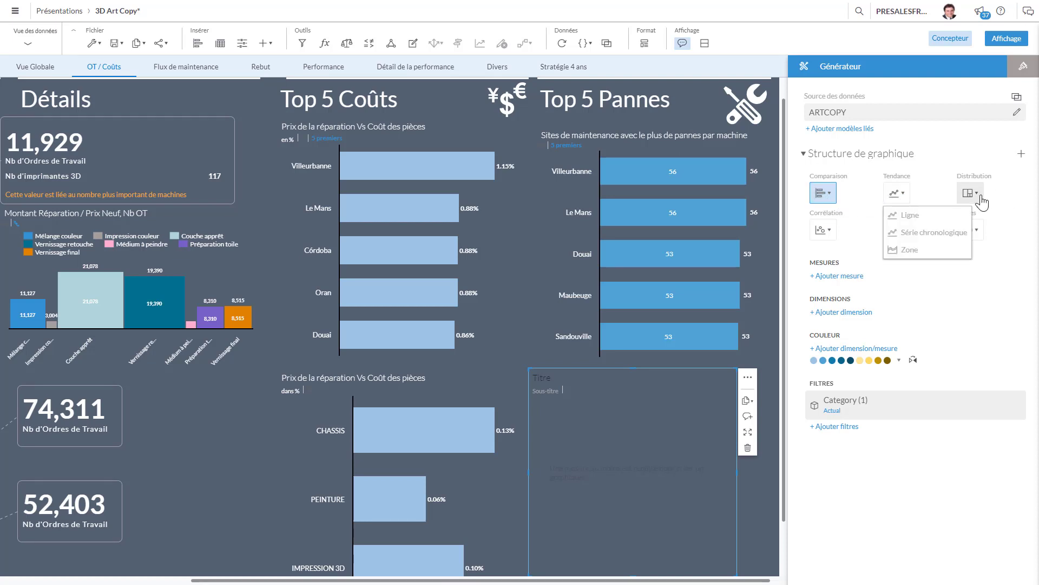
left_click(824, 230)
left_click(901, 233)
left_click(969, 229)
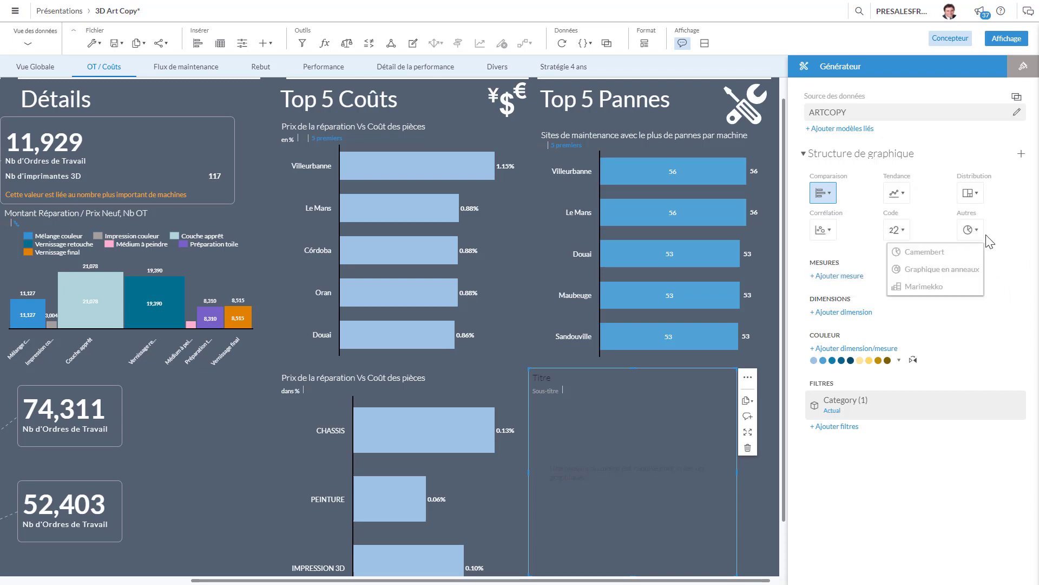
left_click(858, 234)
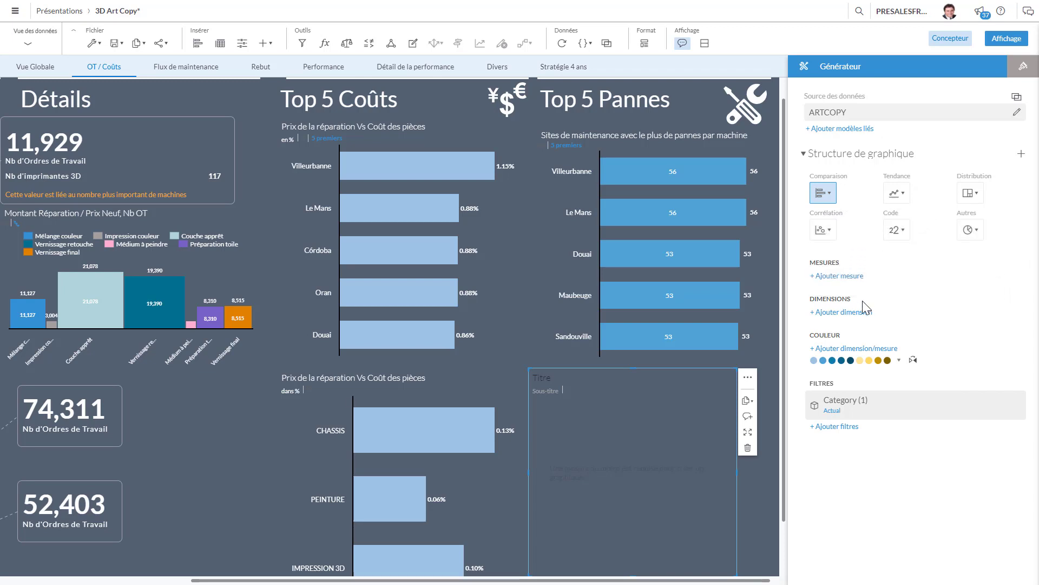
Use Nb d'imprimantes 3D as the chart's measure
left_click(844, 277)
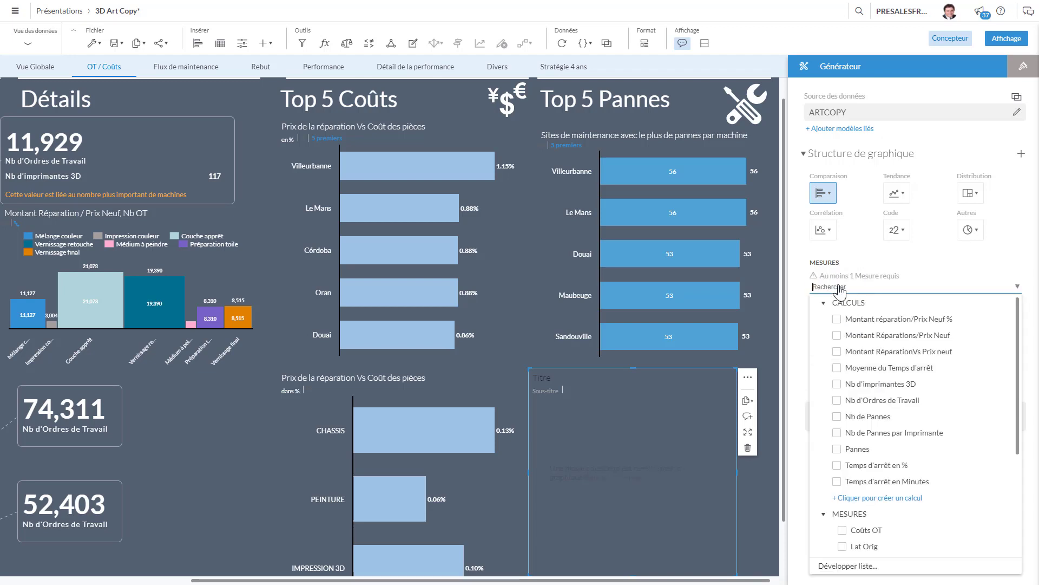
left_click(835, 386)
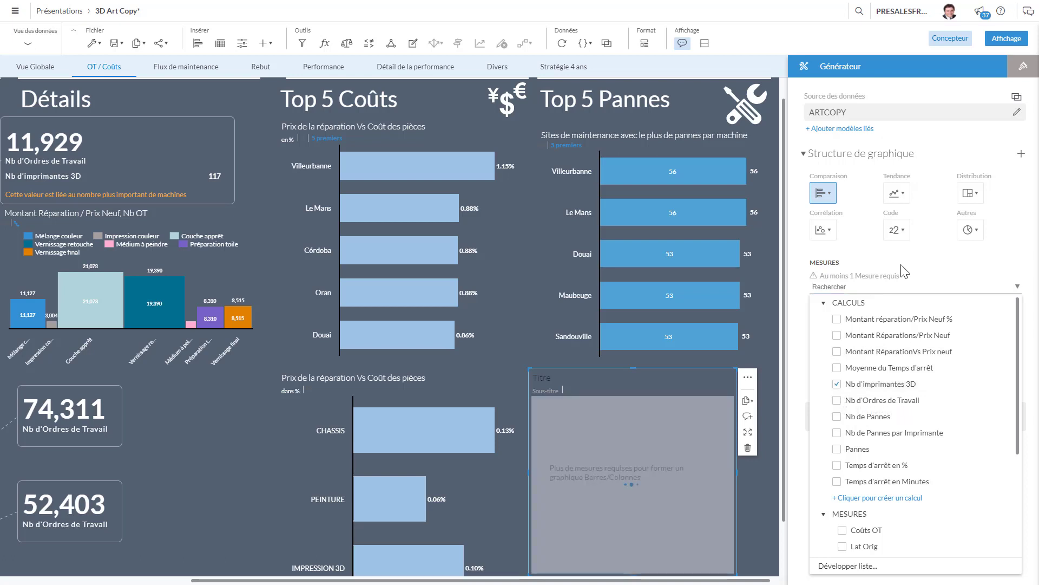
left_click(903, 271)
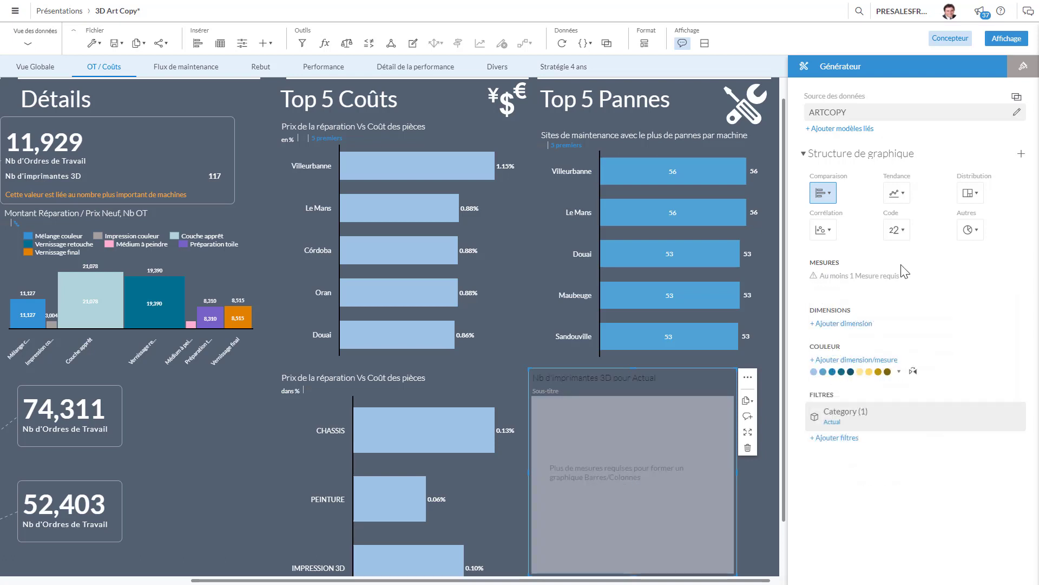
Break the chart down by LIEU FABRICATION limited to the top 5, and select Villeurbanne in Top 5 Pannes
left_click(857, 335)
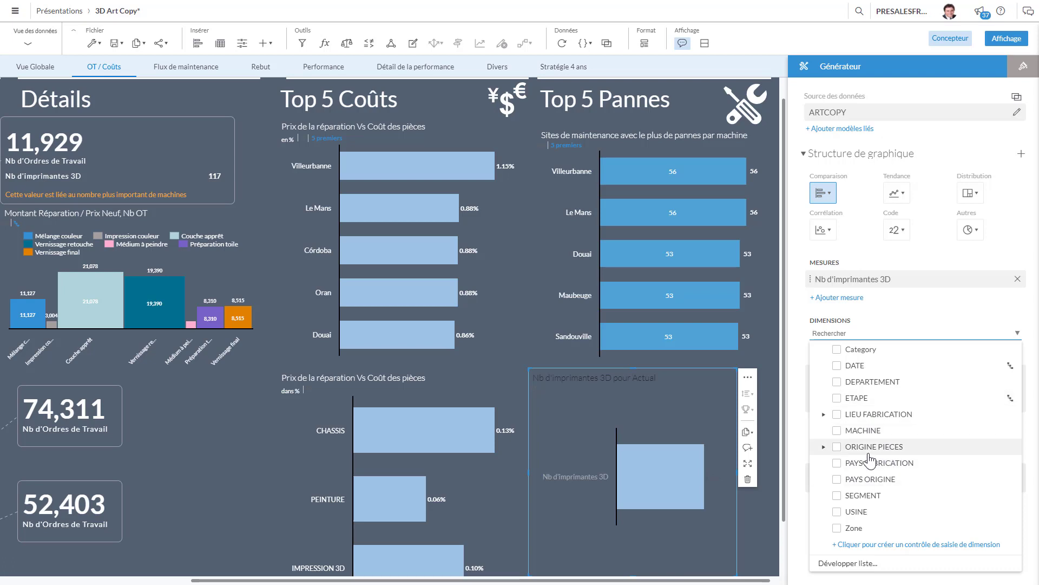
left_click(838, 415)
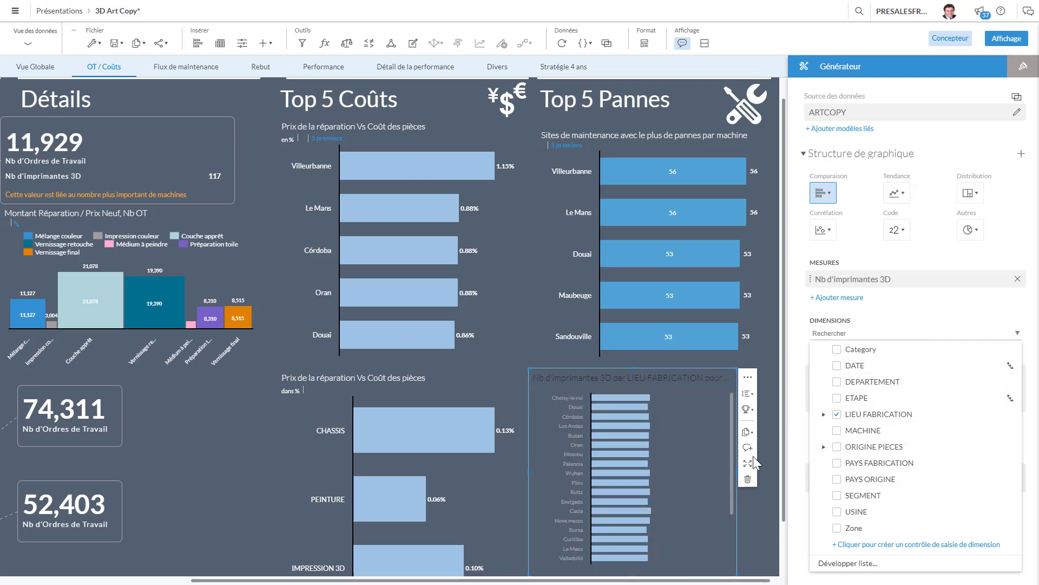
left_click(750, 415)
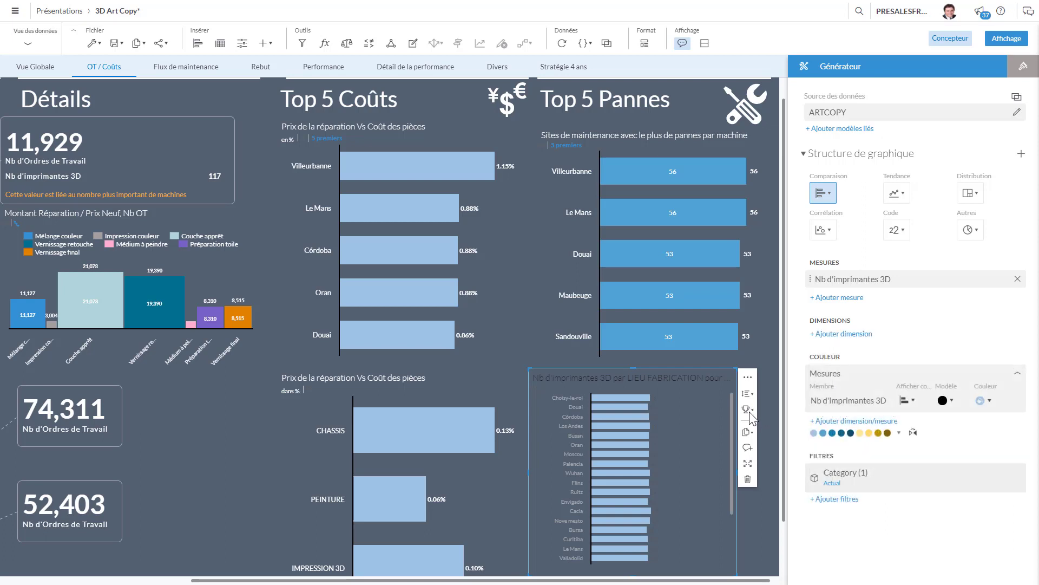
left_click(747, 411)
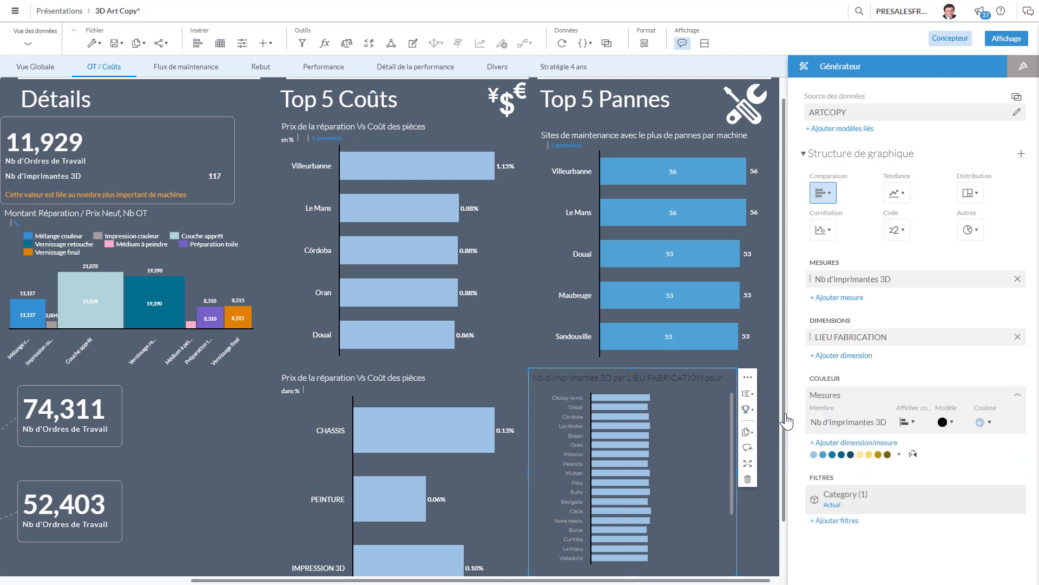
left_click(784, 415)
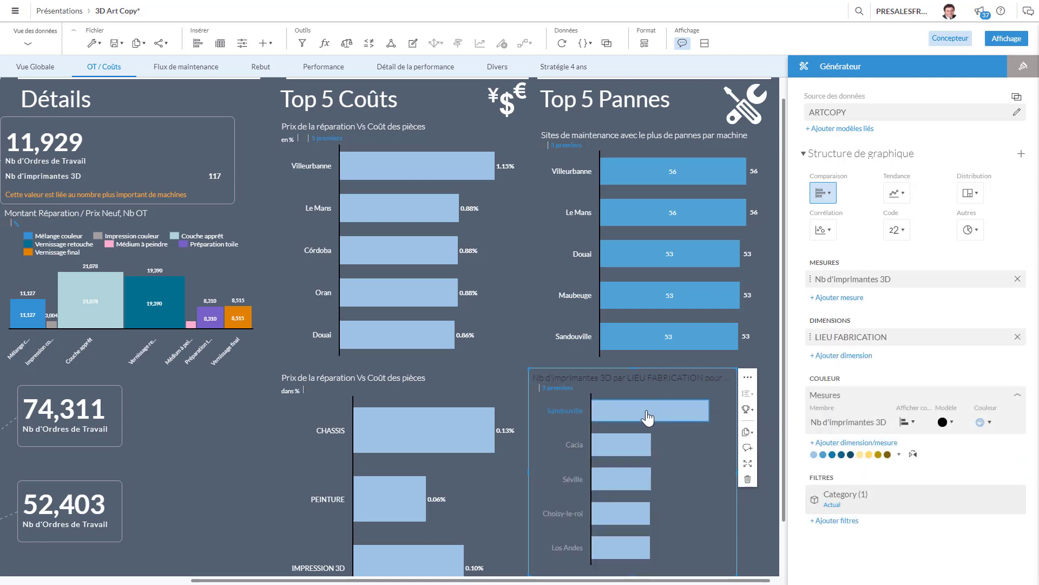
mouse_move(650, 414)
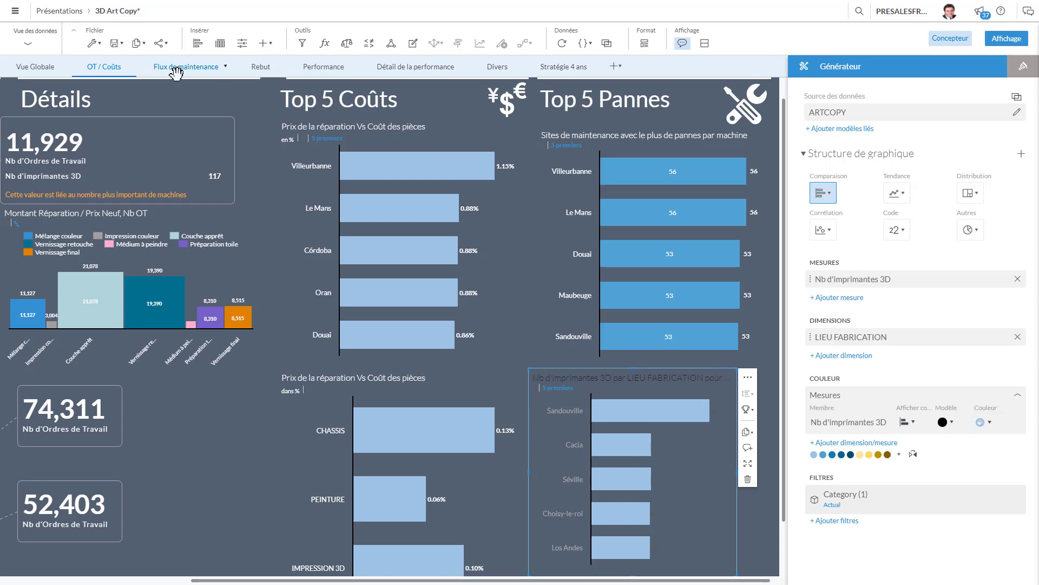
left_click(569, 174)
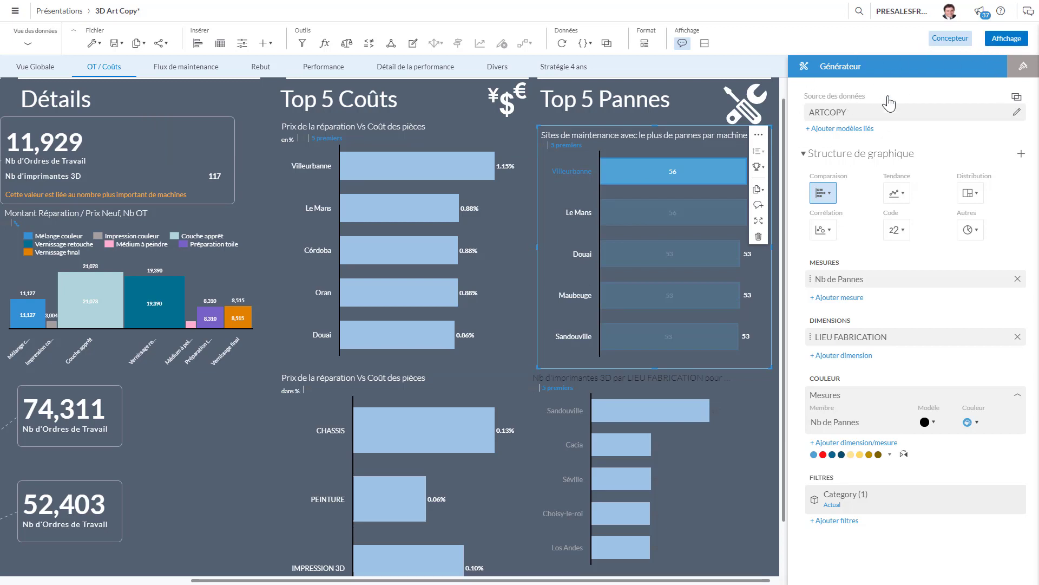
Switch to reading mode and jump from Villeurbanne's Top 5 Pannes bar to Flux de maintenance
left_click(1008, 41)
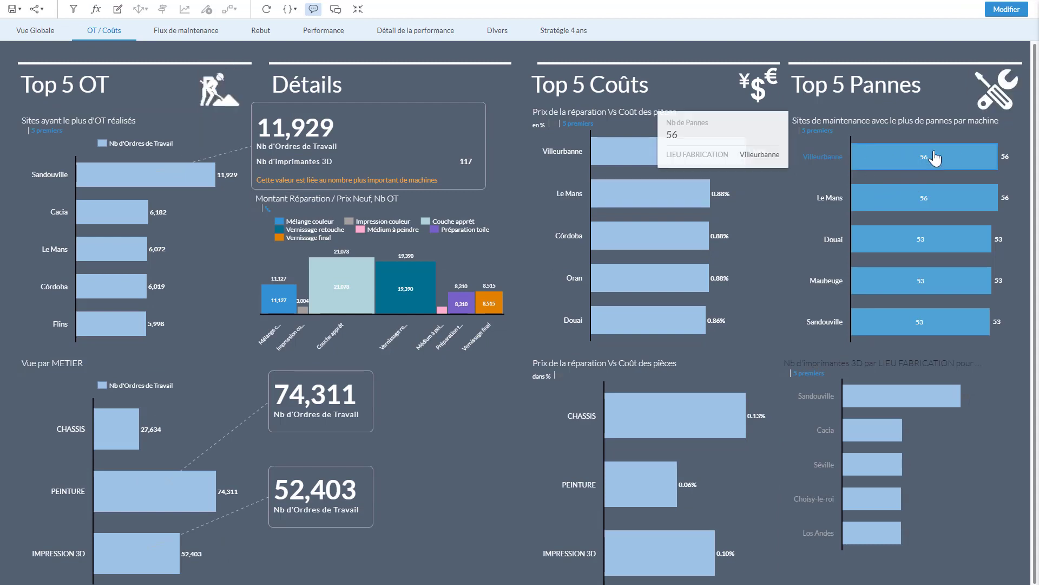
mouse_move(626, 168)
scroll(628, 168, "down", 1)
left_click(888, 136)
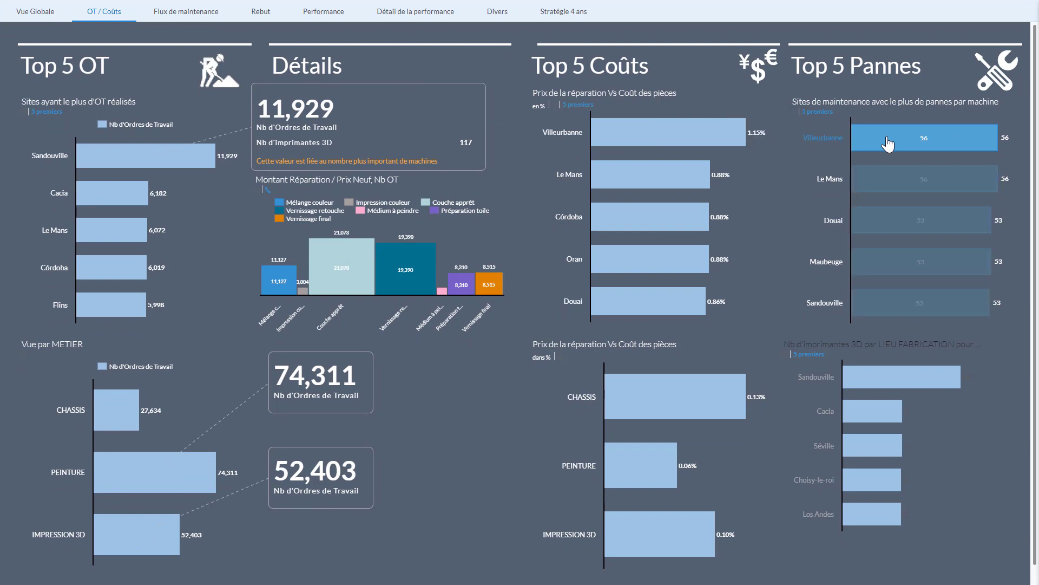
left_click(919, 107)
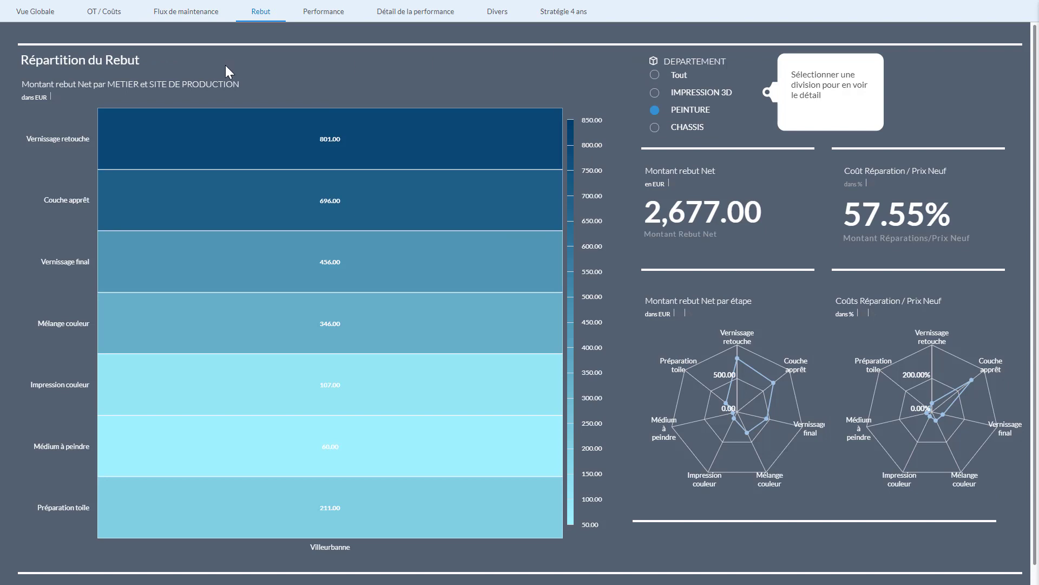
mouse_move(80, 2)
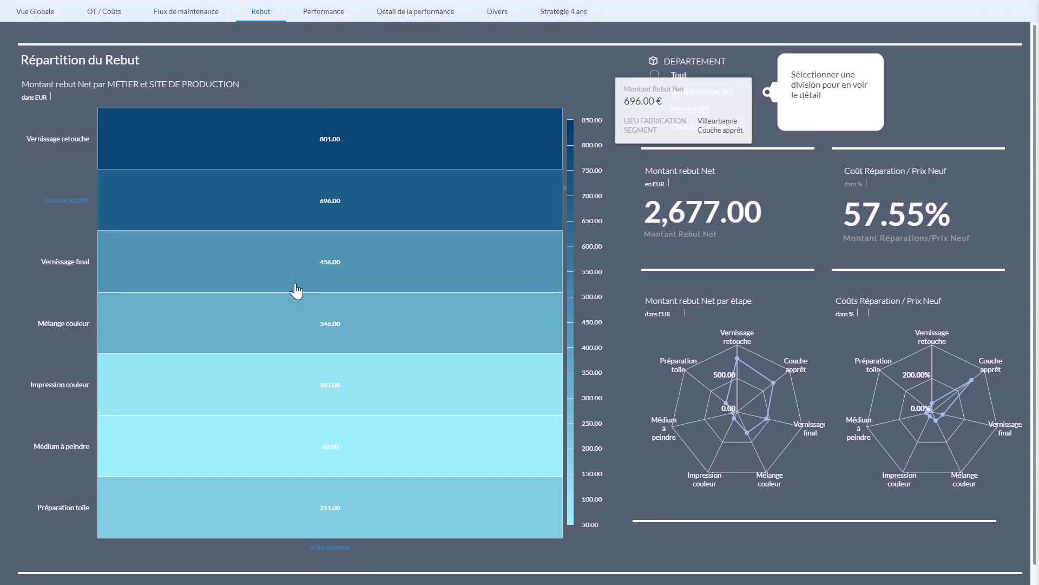
Open the Performance page and jump from the Production bubble to Détail de la performance
mouse_move(378, 17)
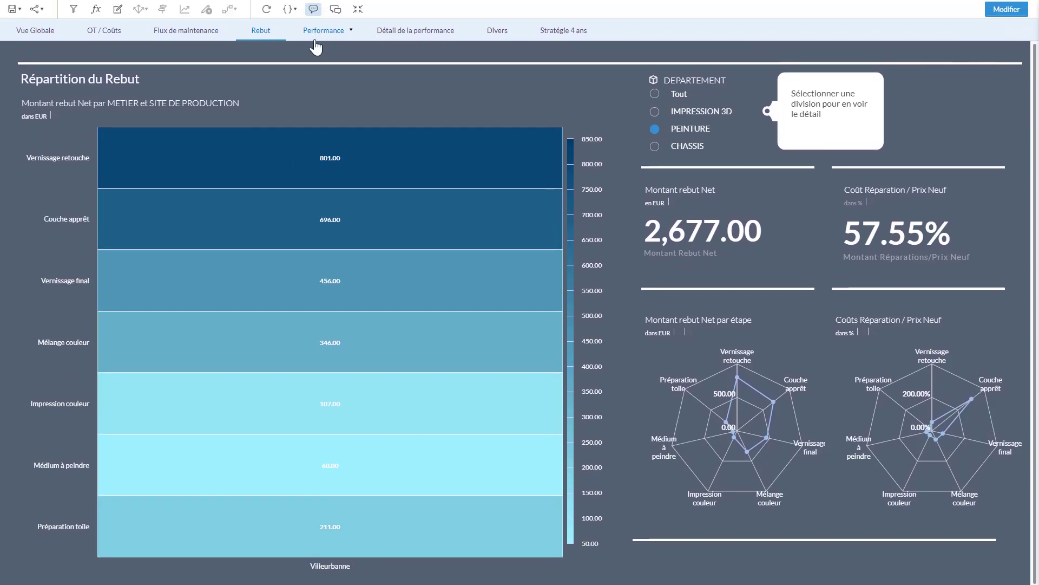
left_click(316, 39)
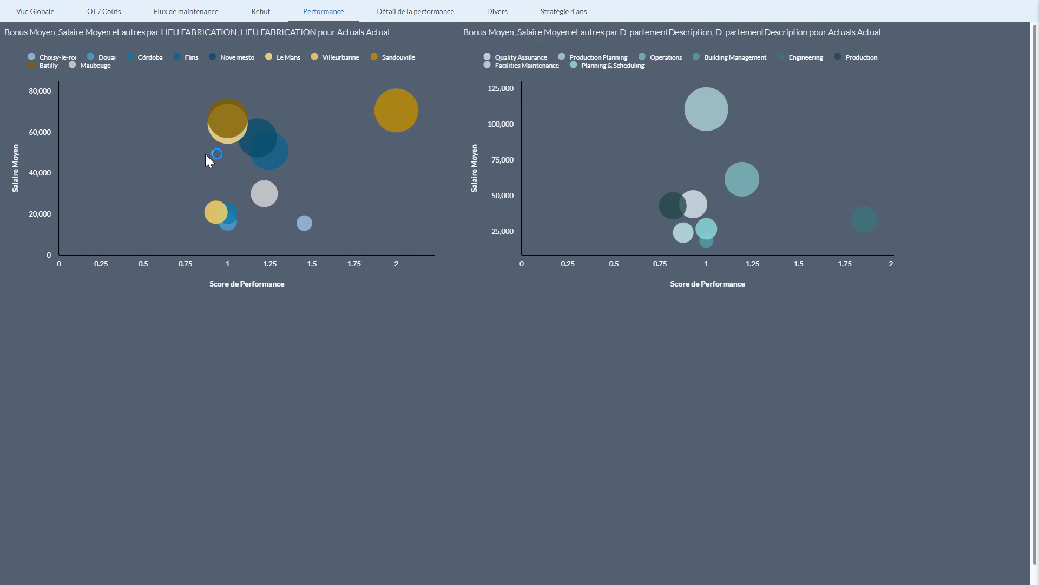
mouse_move(211, 147)
mouse_move(404, 116)
mouse_move(665, 214)
left_click(673, 206)
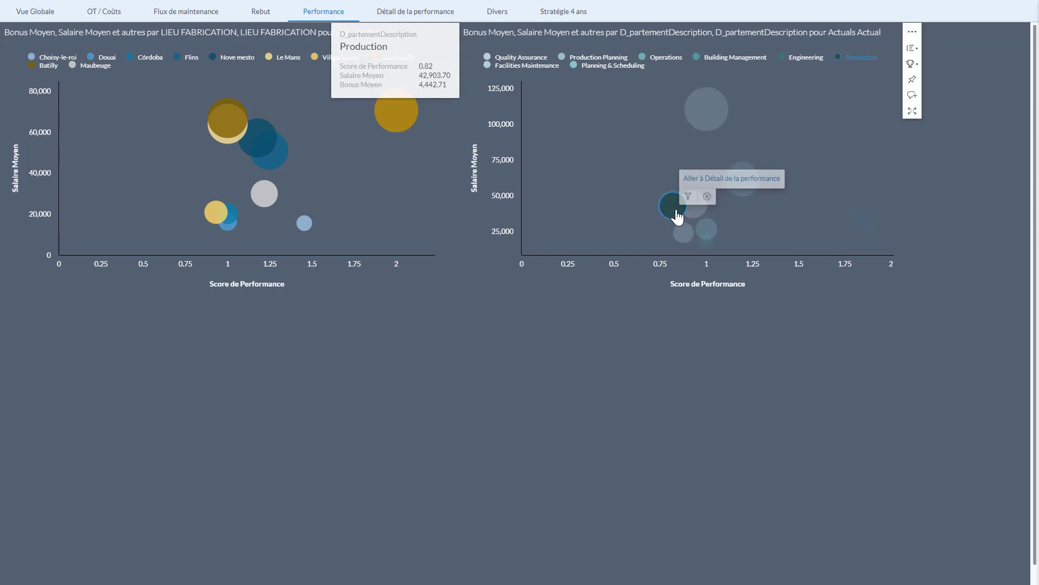
left_click(716, 186)
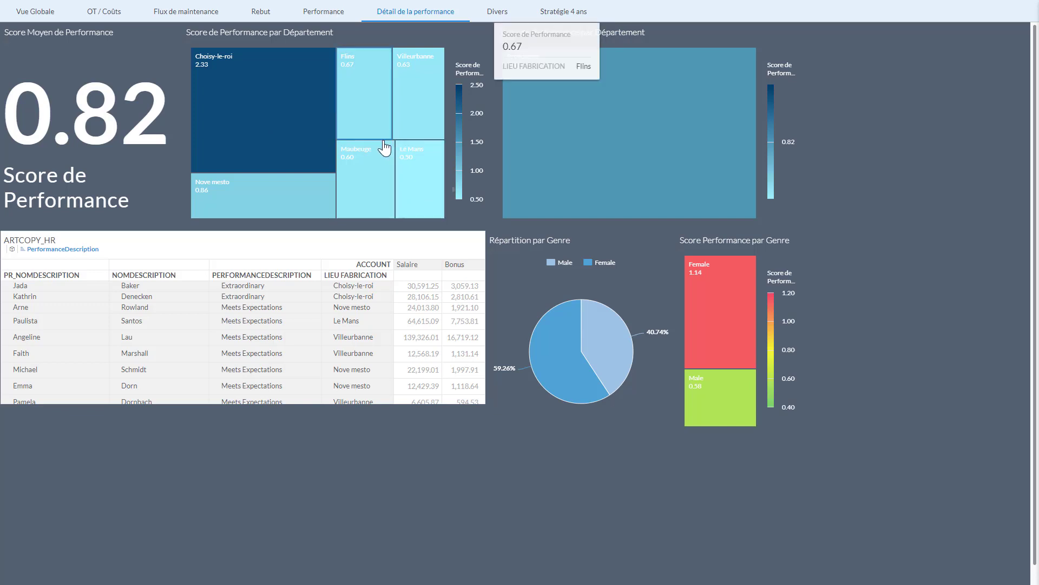
mouse_move(499, 10)
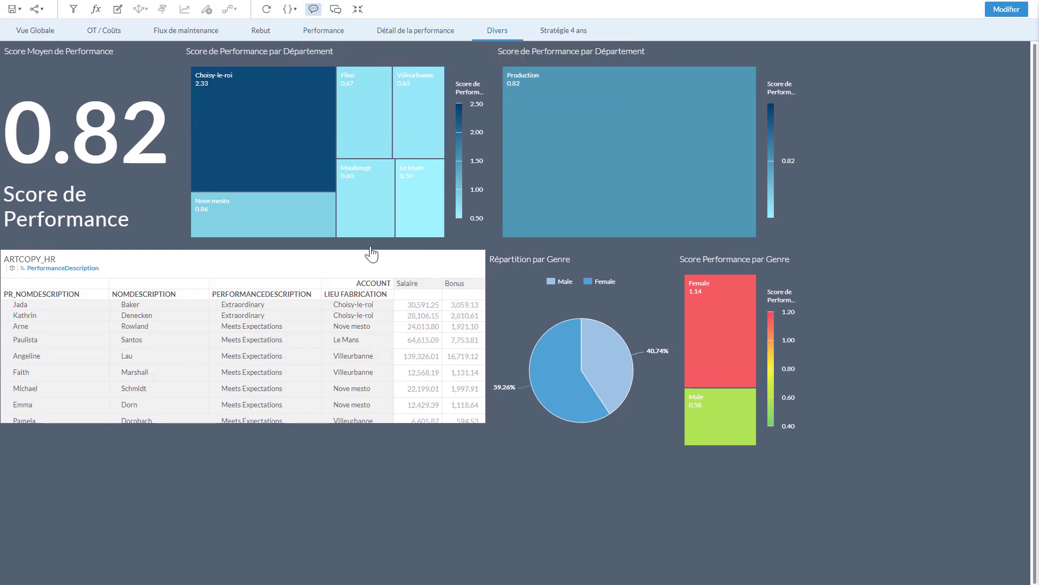
Open the Divers page and read the comment on the Jours de retard en livraison tile
left_click(494, 32)
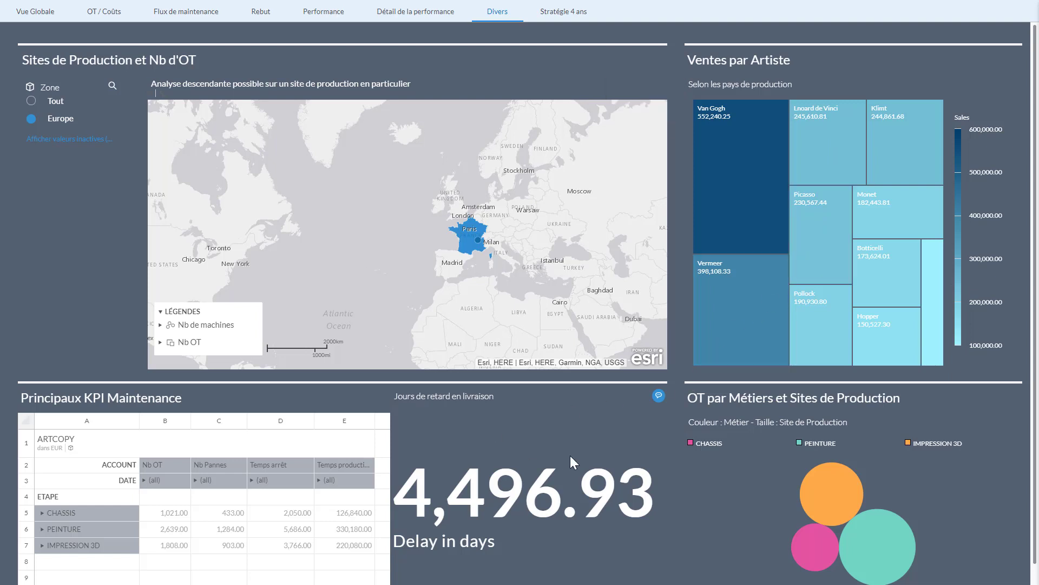
left_click(659, 396)
Close the comment and select the Delay in days tile to explore it by Departure Town
mouse_move(760, 449)
left_click(529, 439)
mouse_move(124, 7)
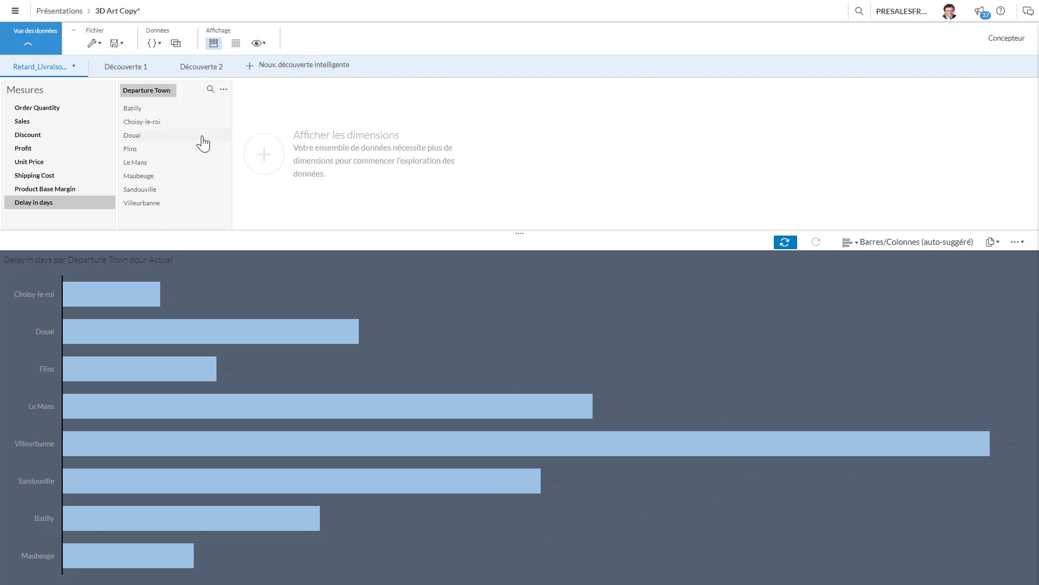
Start a Smart Discovery on Delay in days, excluding Arrival Region, Order Date and Segment
left_click(297, 71)
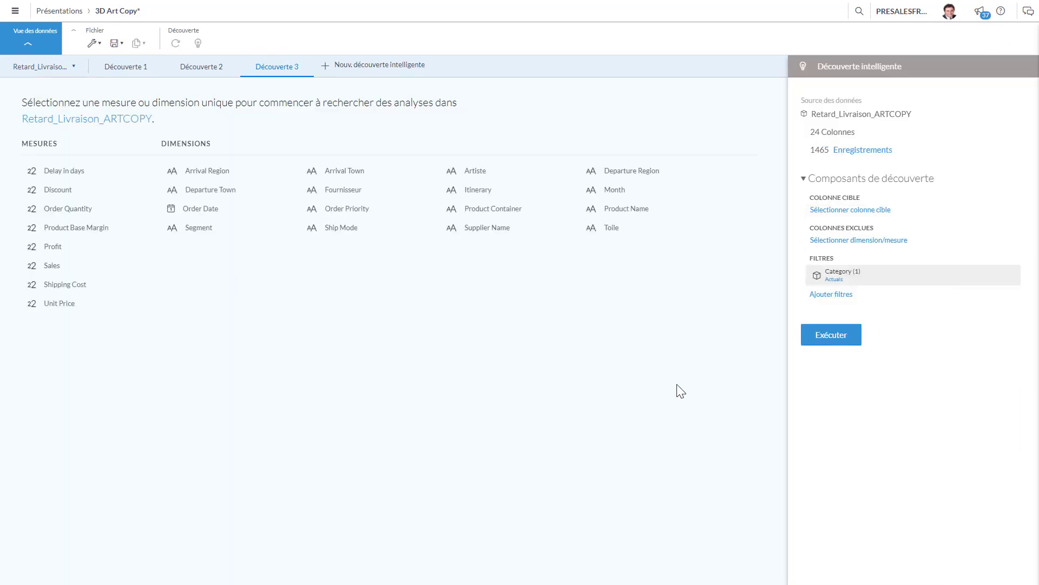
left_click(61, 169)
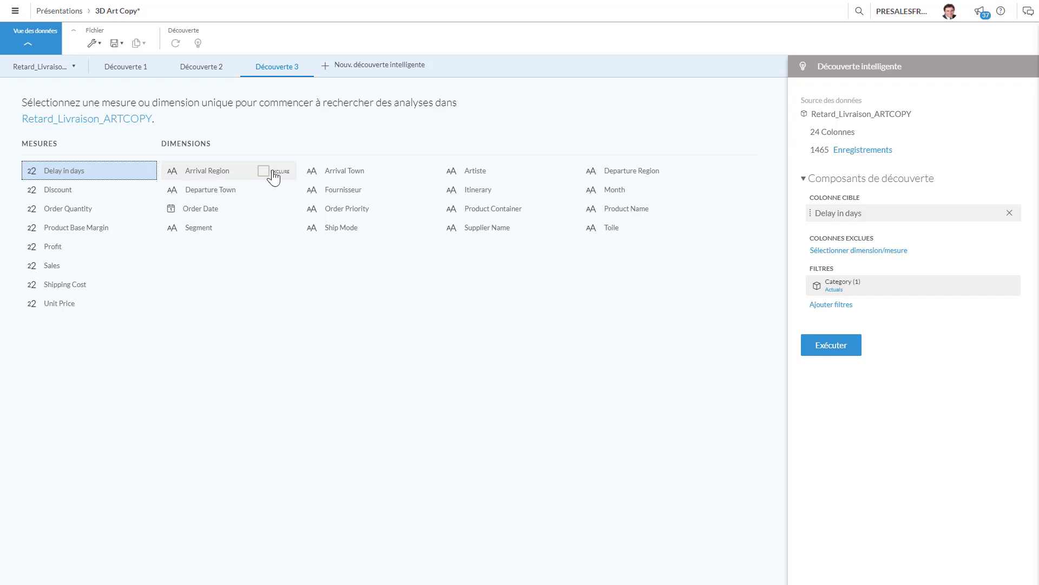
left_click(263, 173)
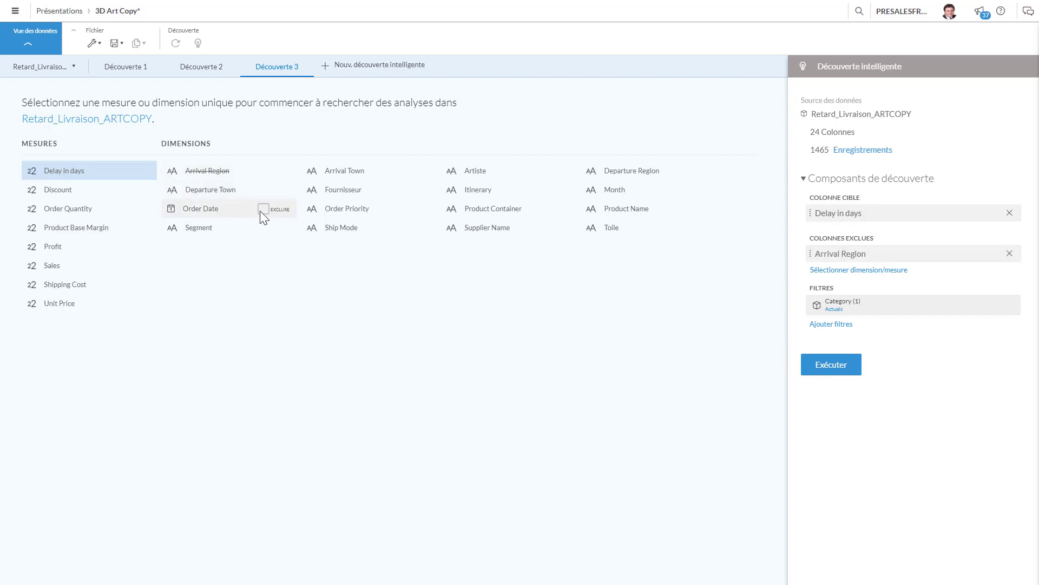
left_click(261, 210)
left_click(265, 228)
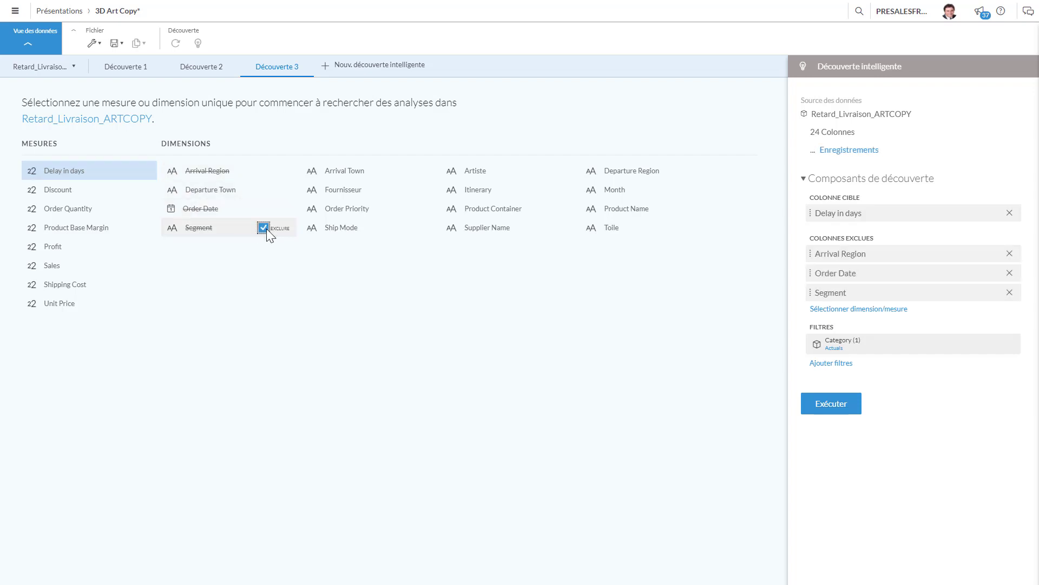
Also exclude Arrival Town, Ship Mode, Product Container and Departure Region, then run the discovery
left_click(403, 171)
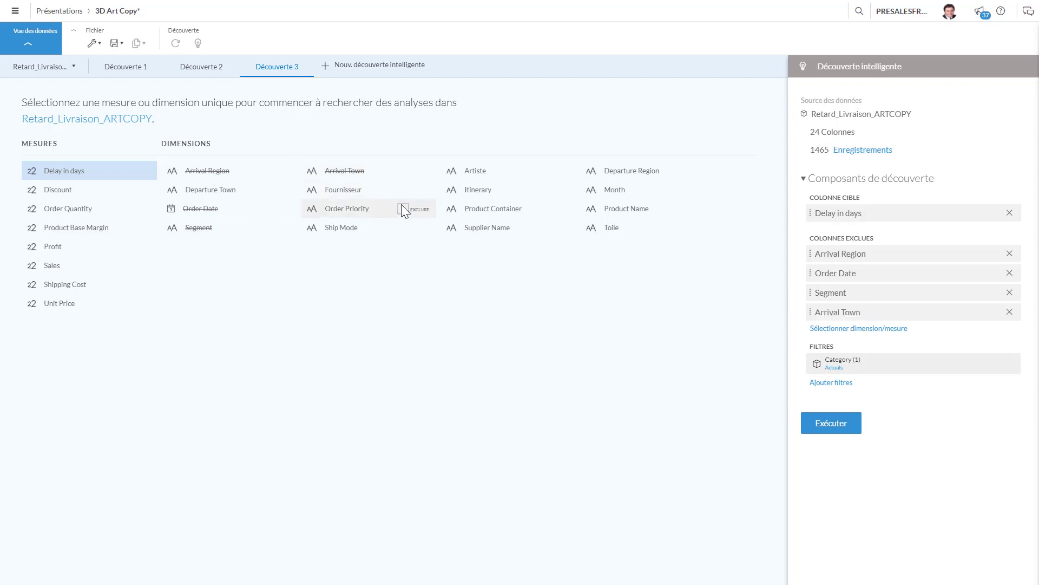
left_click(403, 227)
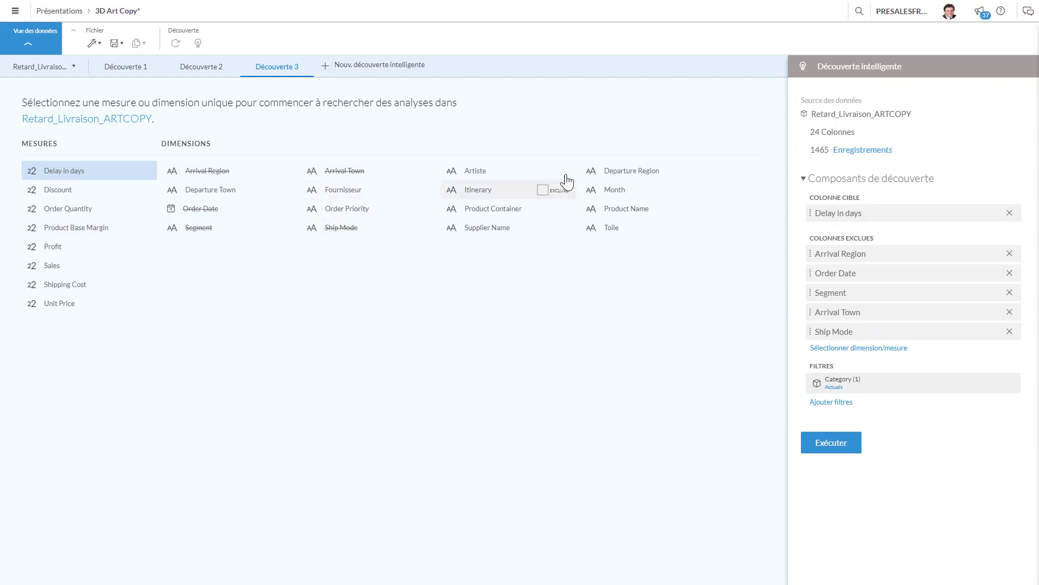
left_click(543, 209)
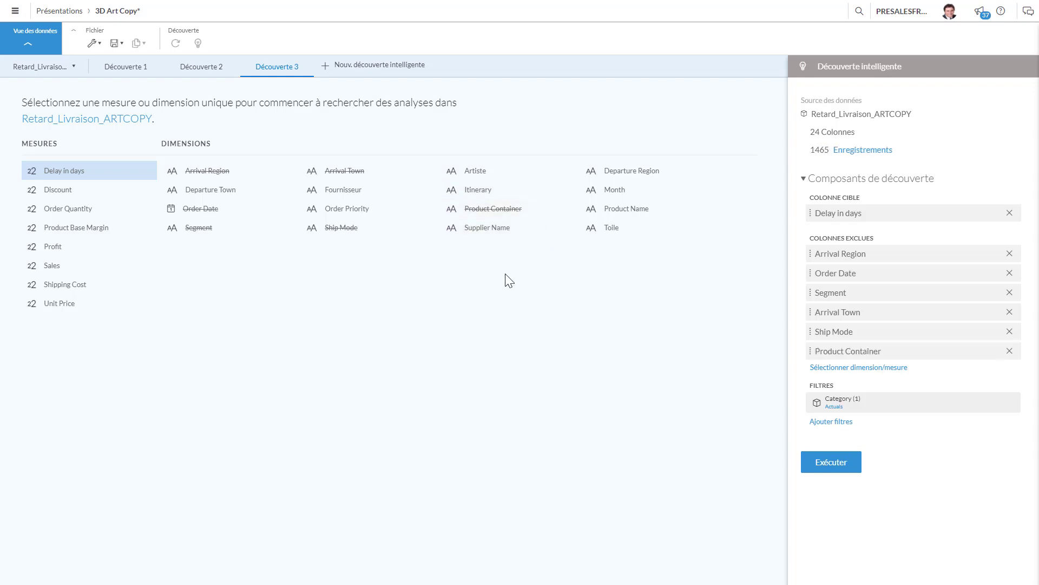
left_click(682, 171)
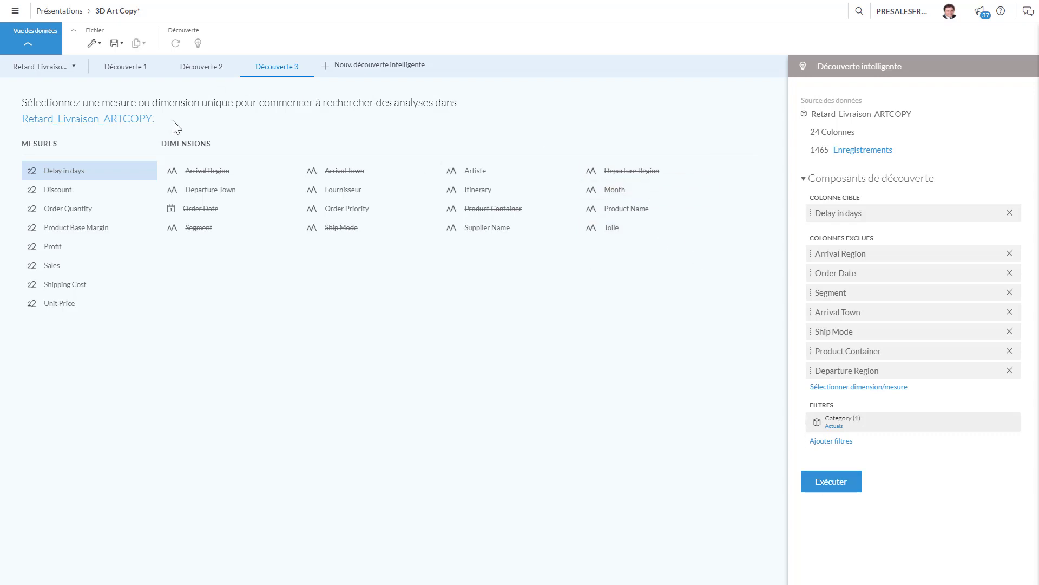
left_click(841, 487)
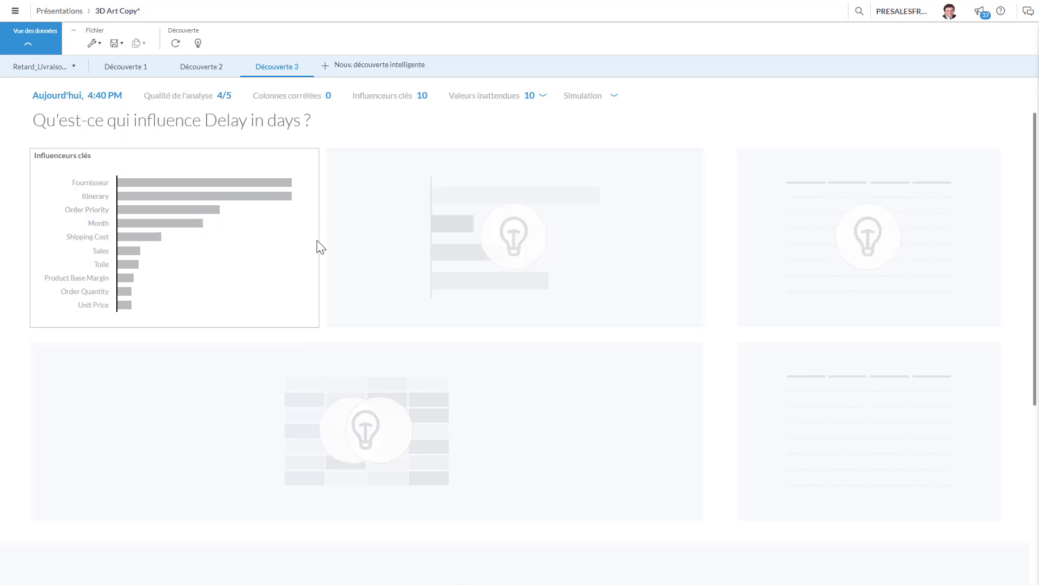
Break Delay in days down by Month, then add Toile for a Month × Toile heatmap
left_click(174, 224)
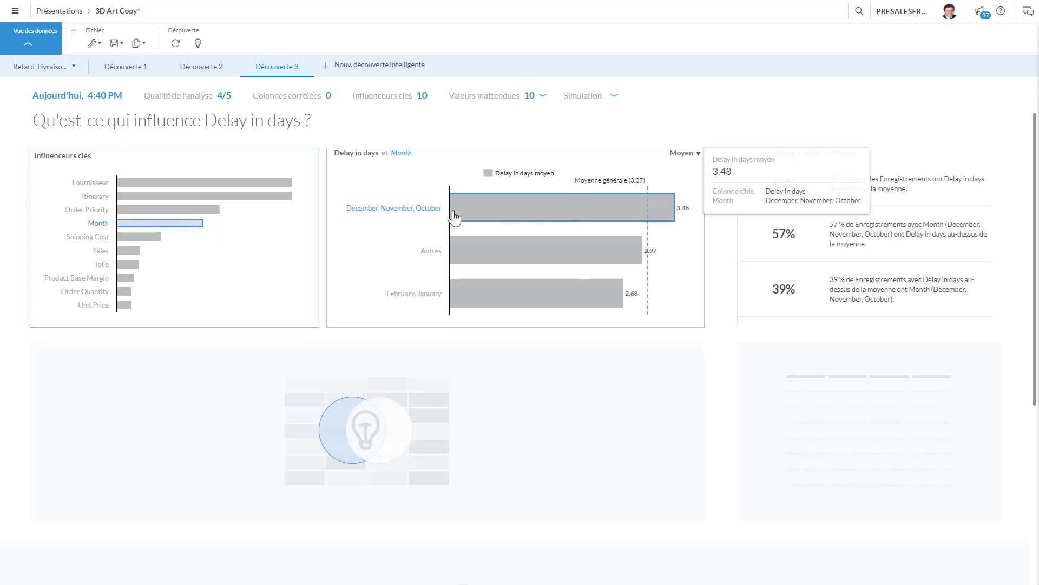
mouse_move(552, 209)
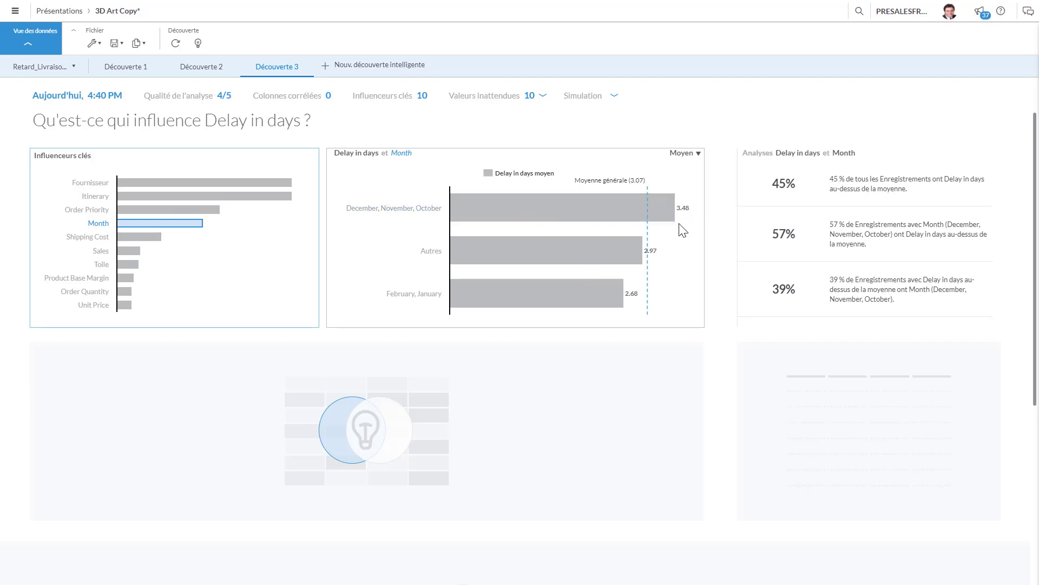
mouse_move(656, 213)
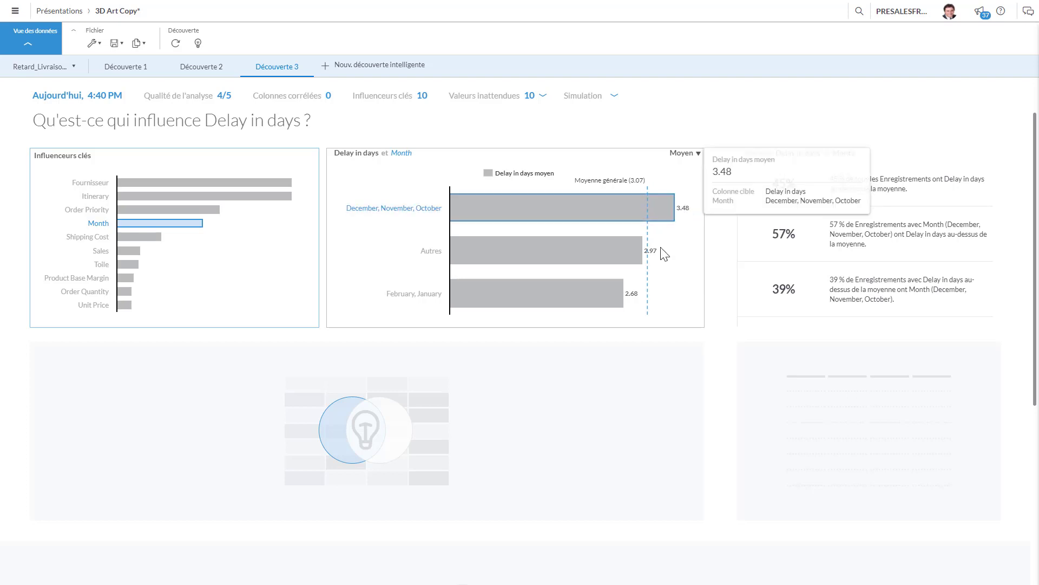
left_click(124, 265)
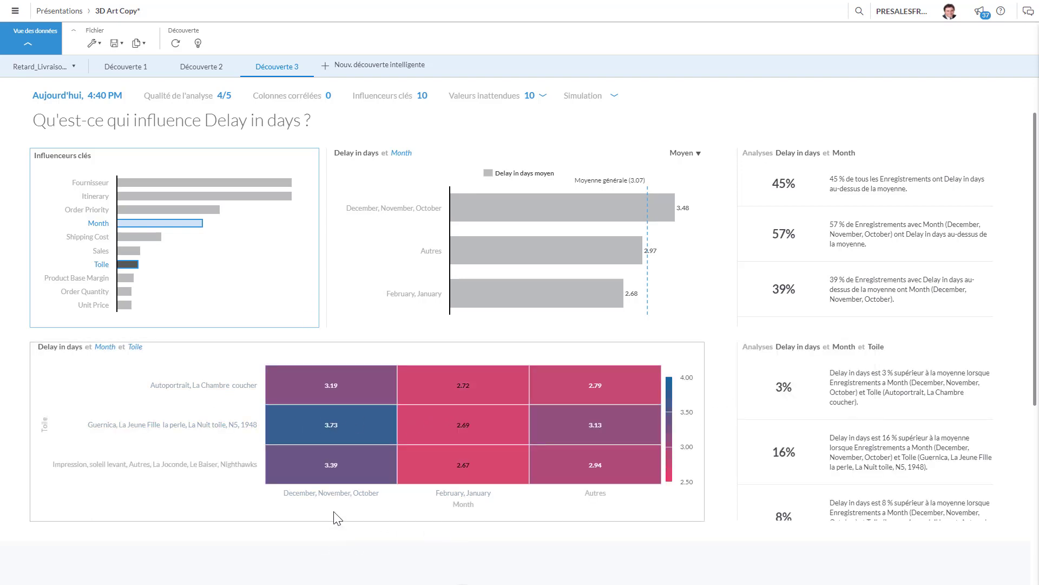
mouse_move(322, 398)
mouse_move(602, 487)
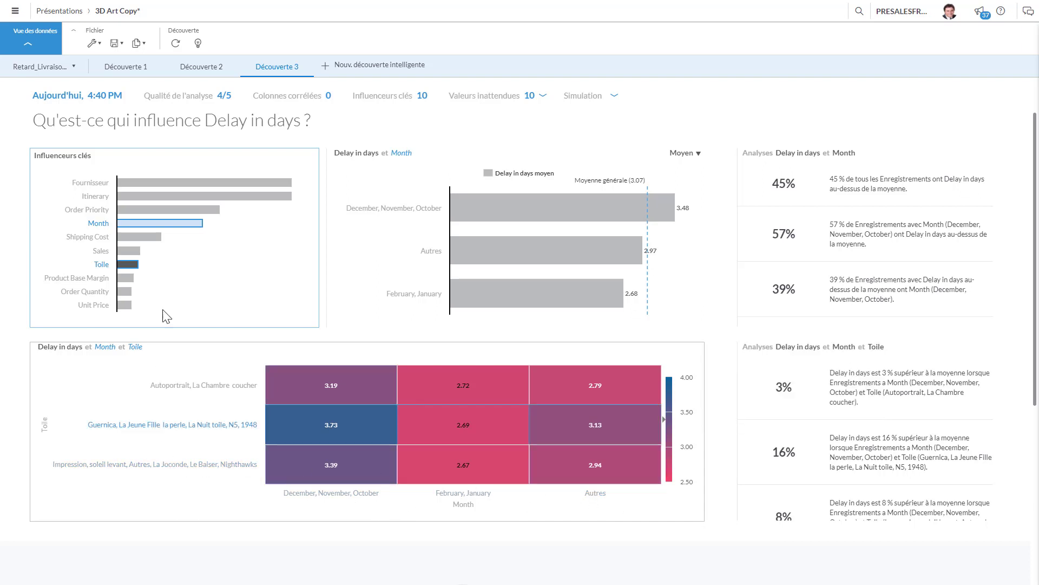
Clear Month and Toile, try Toile with Itinerary, and settle on Delay in days by Itinerary alone
left_click(157, 223)
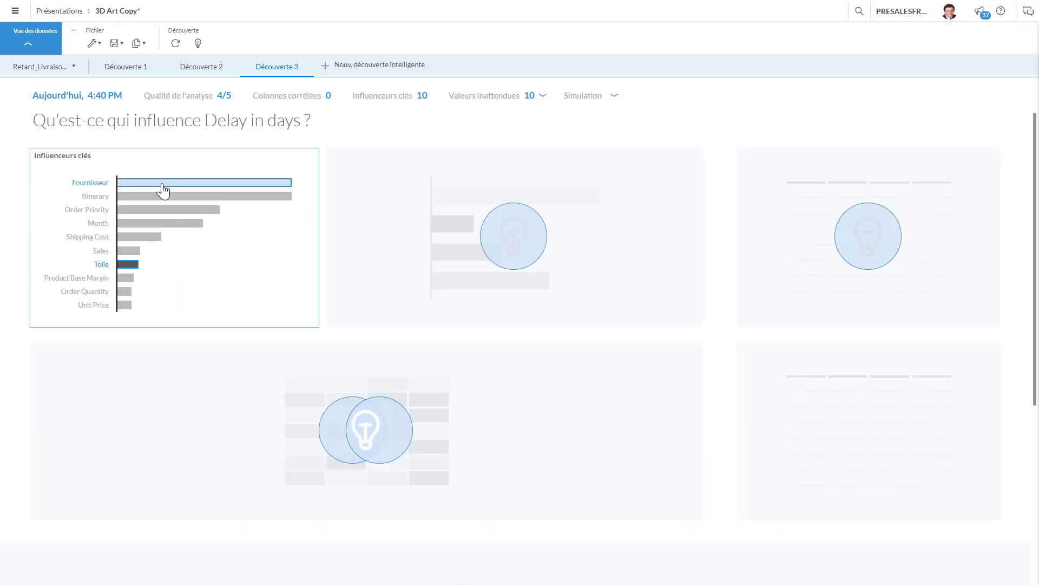
left_click(135, 265)
left_click(130, 265)
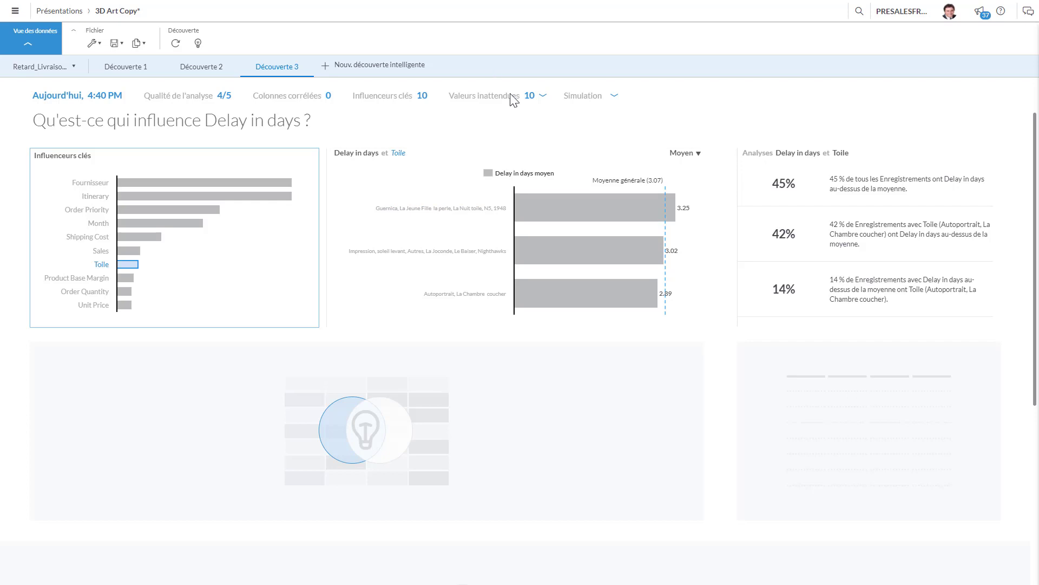
left_click(263, 197)
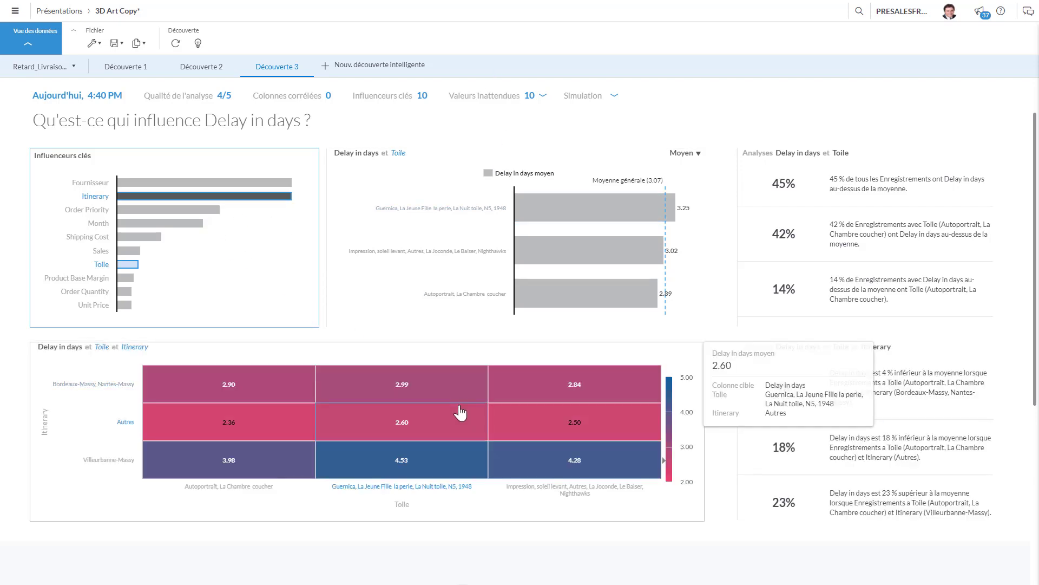
left_click(130, 265)
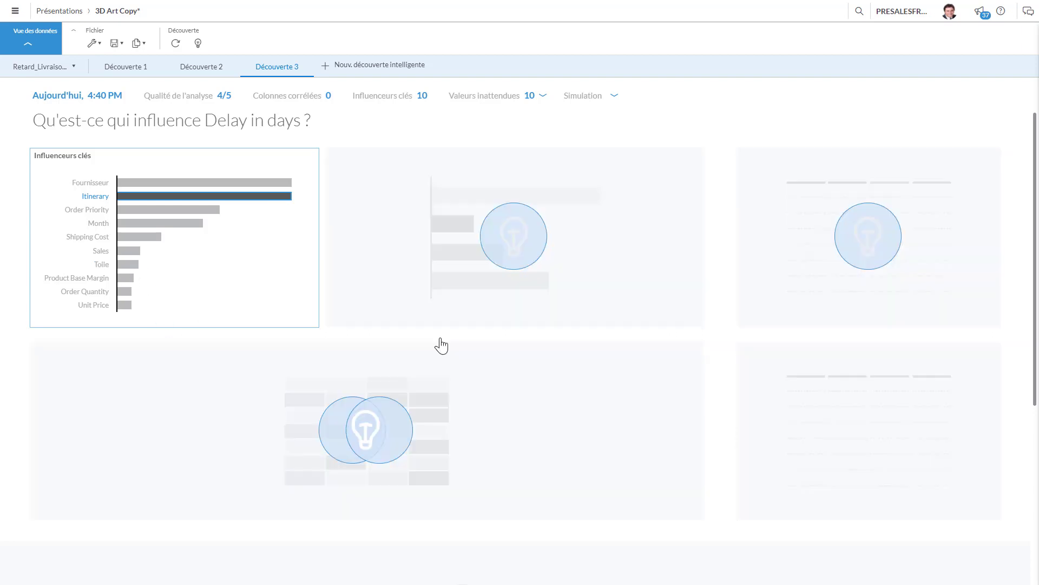
left_click(244, 201)
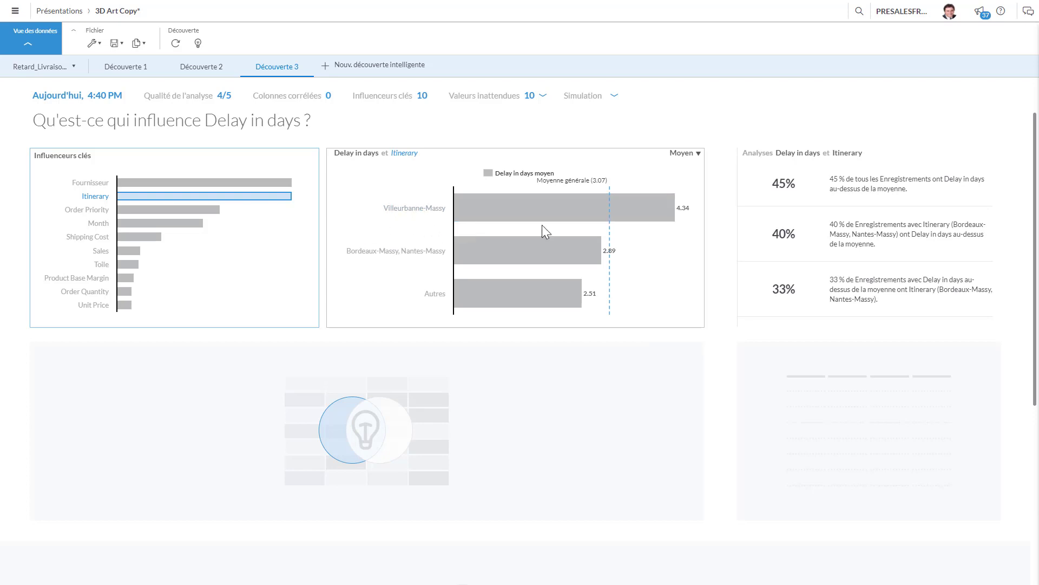
mouse_move(596, 204)
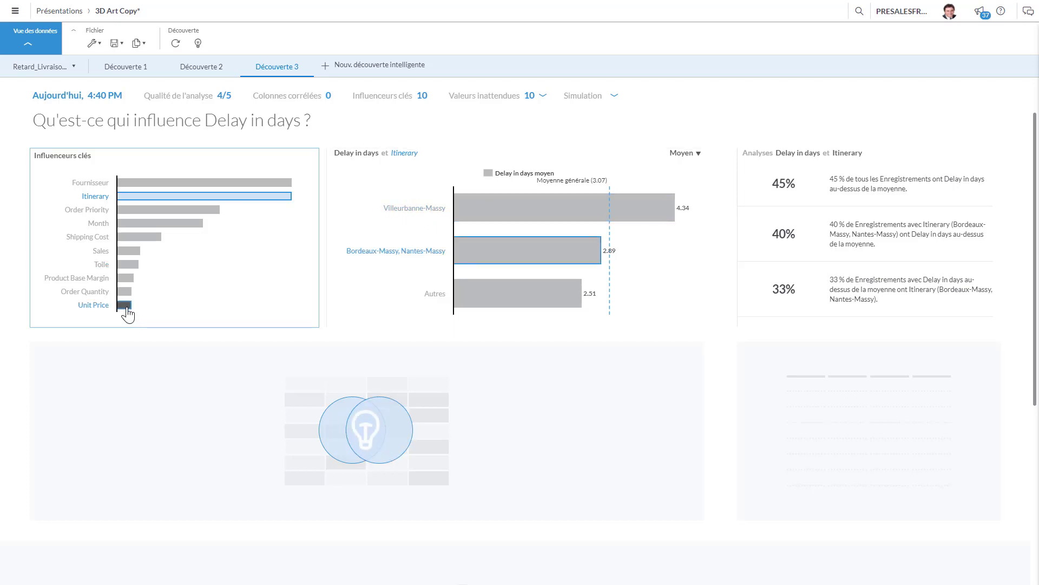
Add Toile to the Itinerary breakdown, then show the unexpected values and the Delay in days simulation
left_click(130, 265)
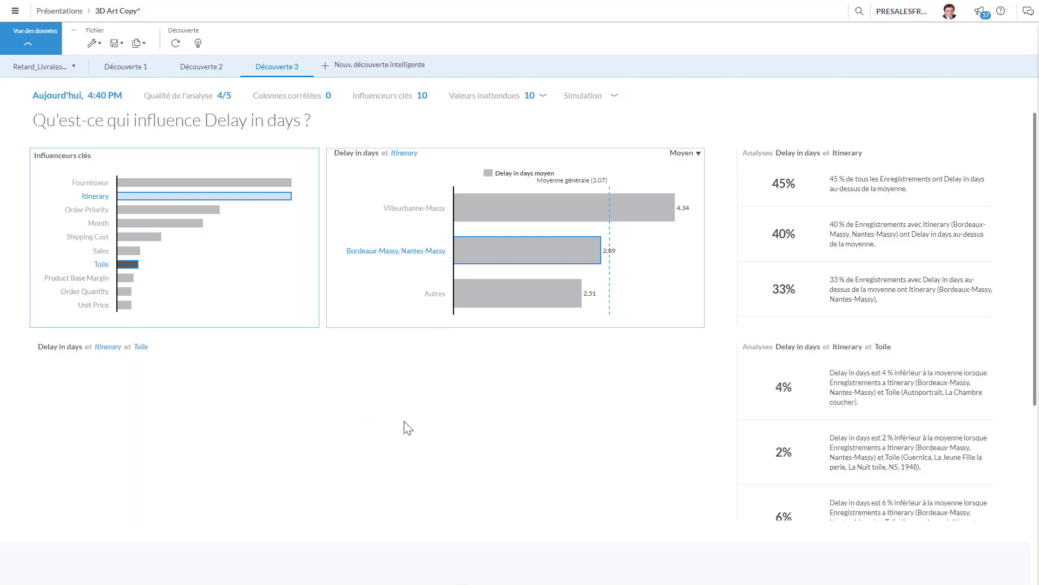
mouse_move(343, 388)
scroll(372, 393, "down", 5)
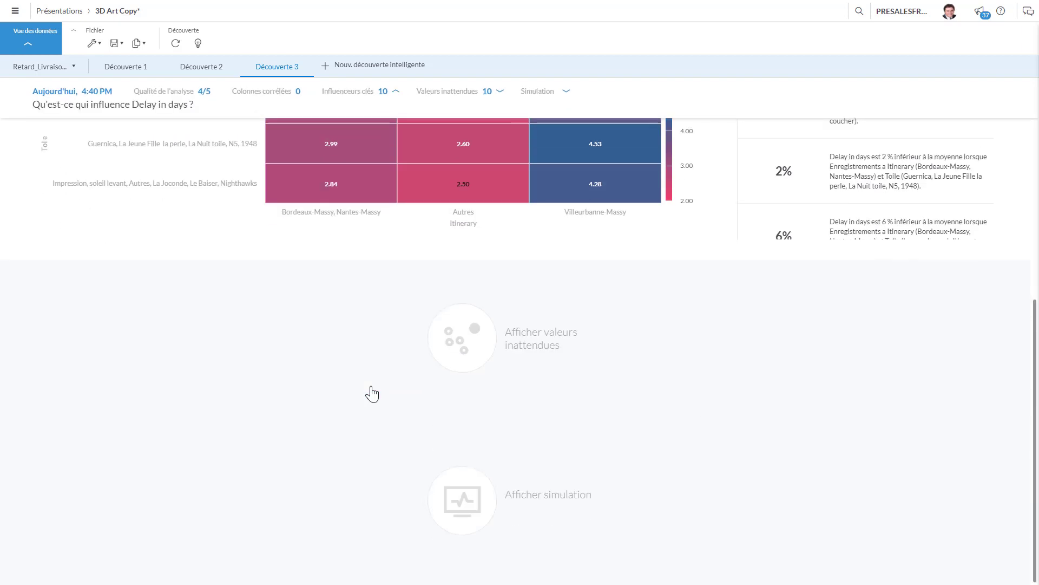
left_click(463, 358)
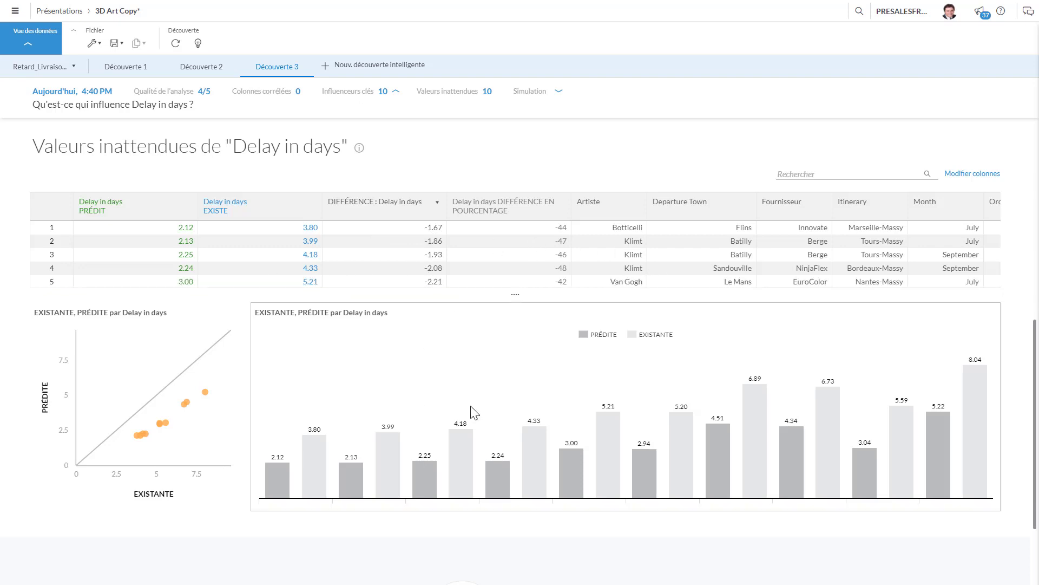
scroll(471, 410, "down", 2)
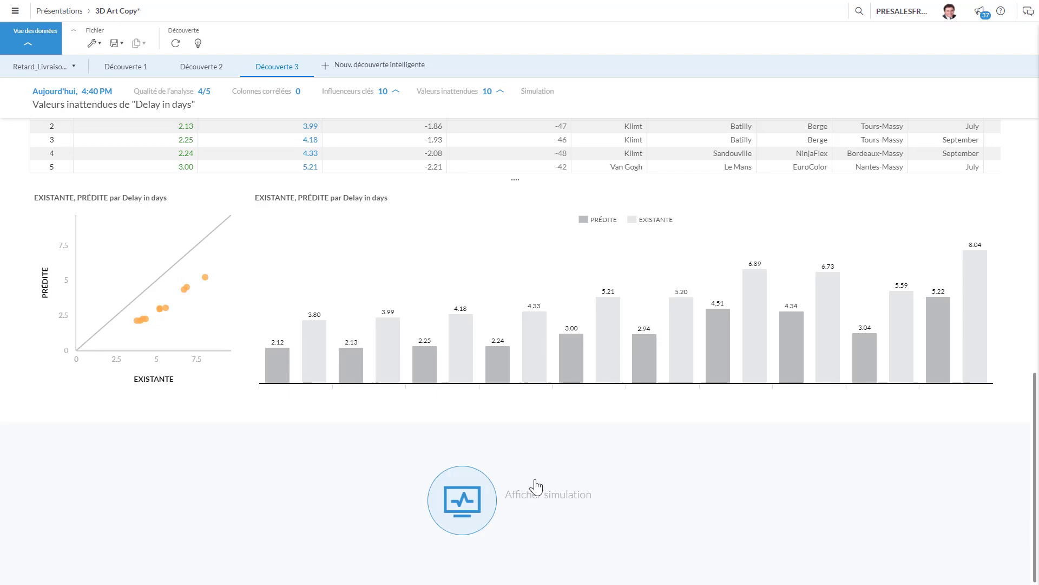
left_click(439, 497)
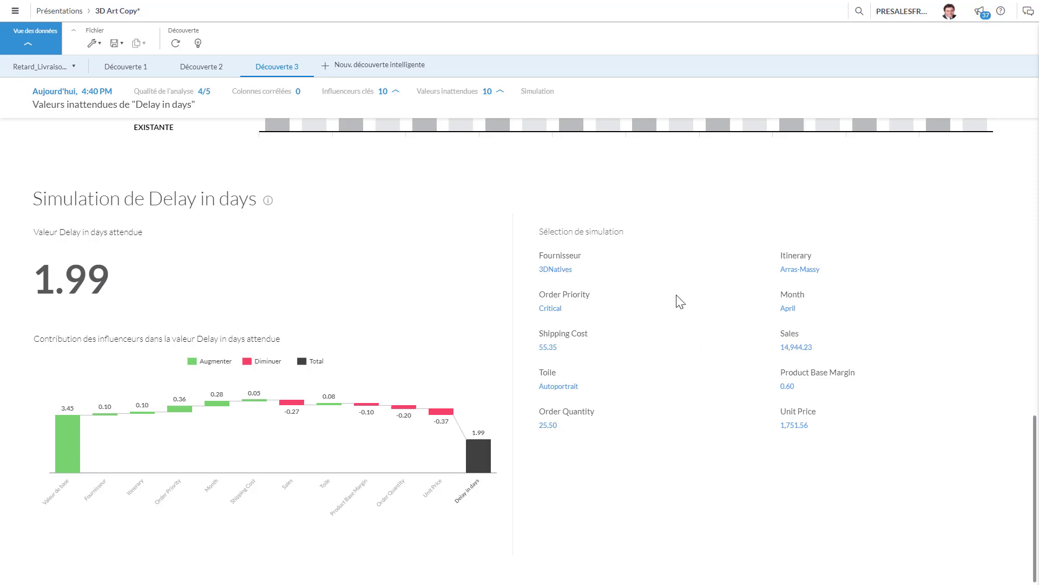
Change the simulated Toile from Autoportrait to La Persistance de la mmoire, predicting 2.00 days
left_click(573, 394)
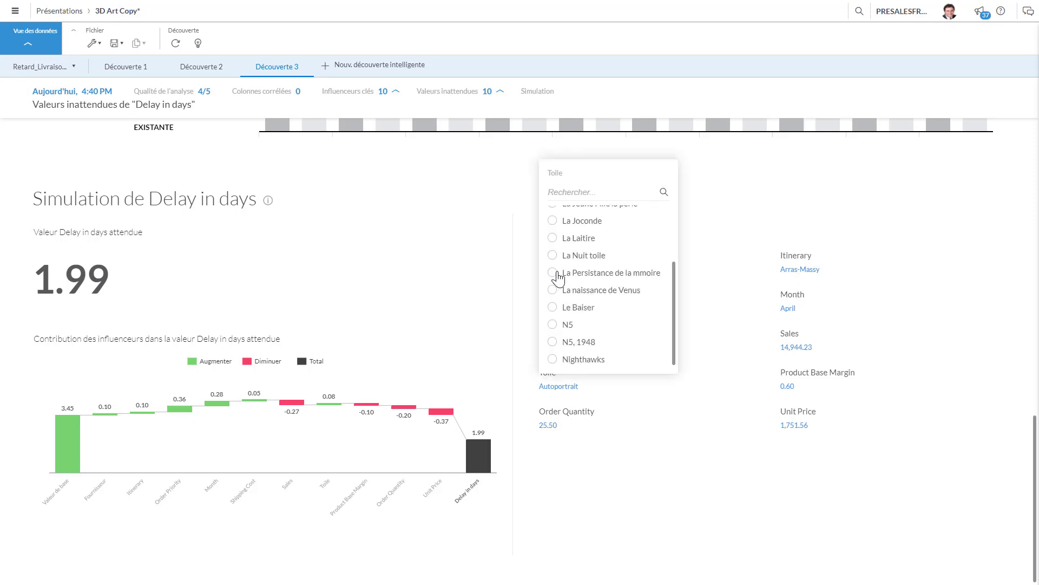
left_click(633, 470)
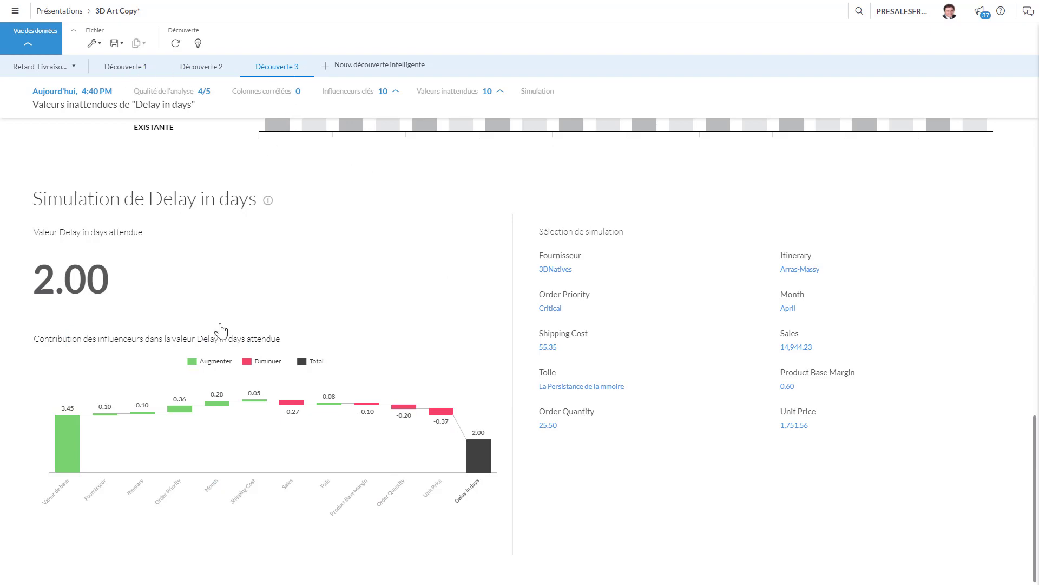
Select the Delay in days by Itinerary chart, dismiss its copy options, and return to Stratégie 4 ans
scroll(320, 351, "up", 15)
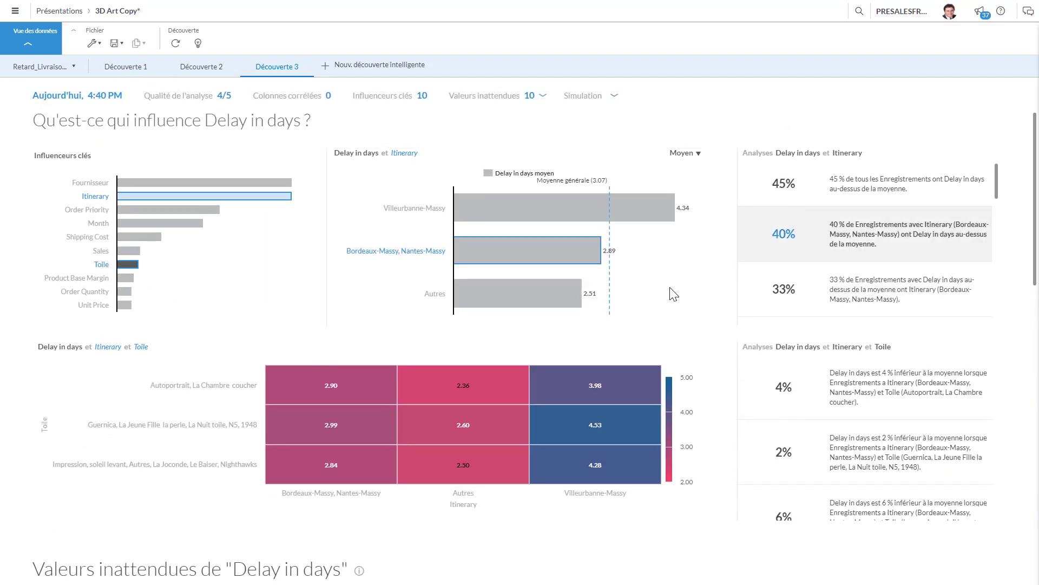
left_click(673, 301)
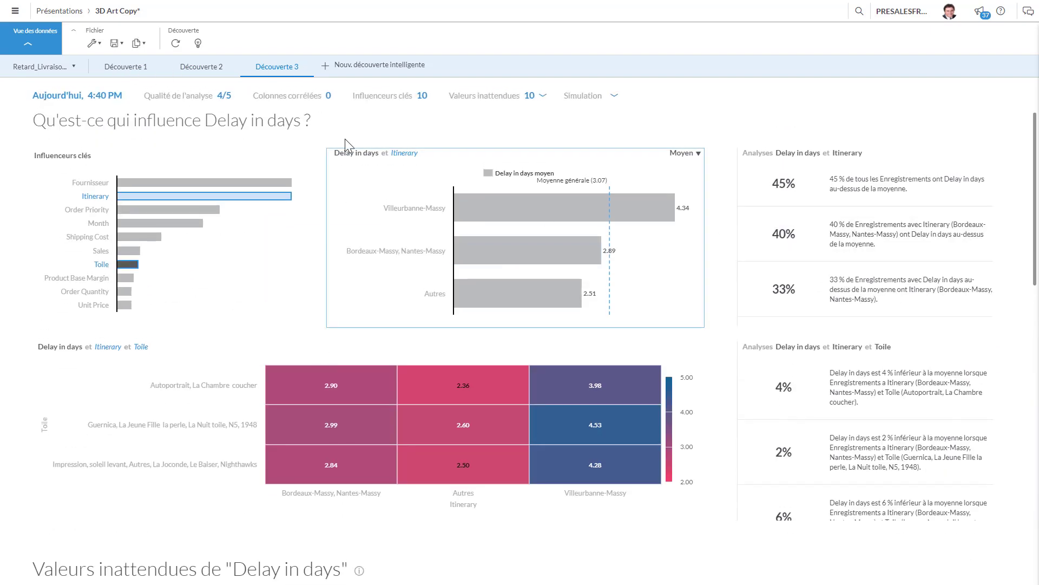
left_click(139, 46)
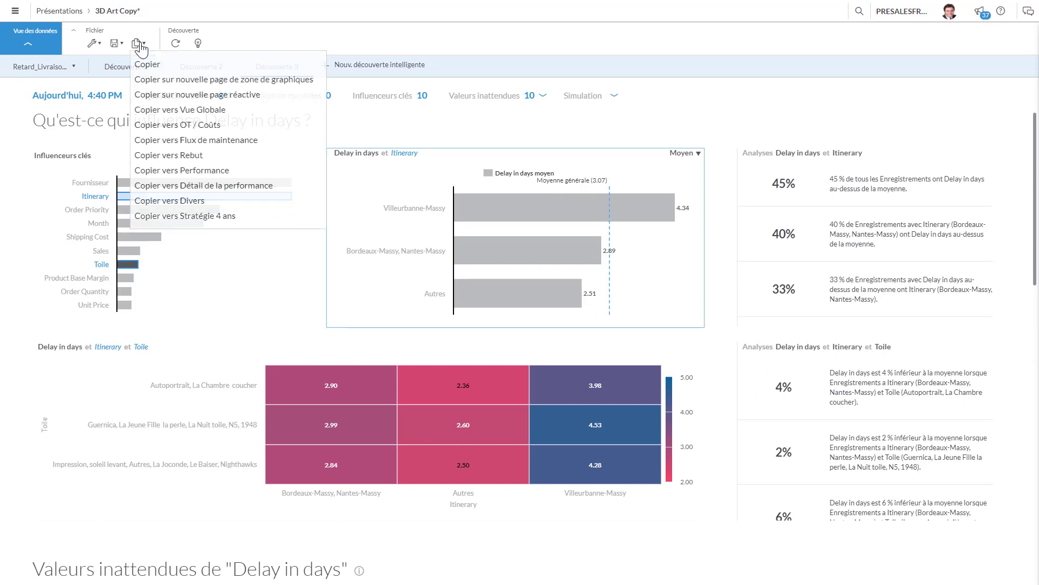
left_click(572, 43)
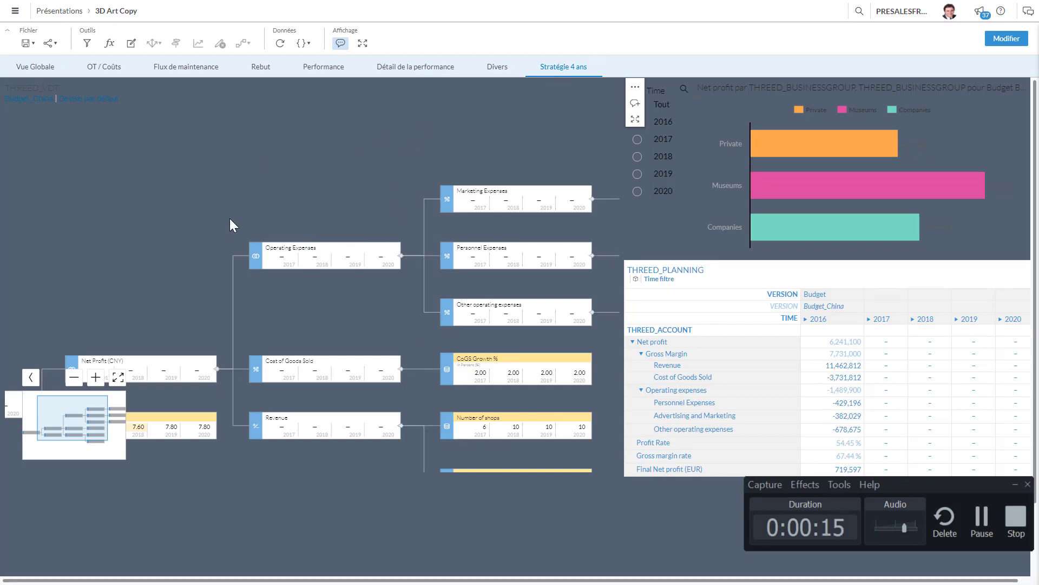
Pan and zoom the driver tree from Final Net Profit (EUR) out to the CoGS and growth driver nodes
left_click_drag(234, 218, 487, 176)
scroll(326, 262, "up", 5)
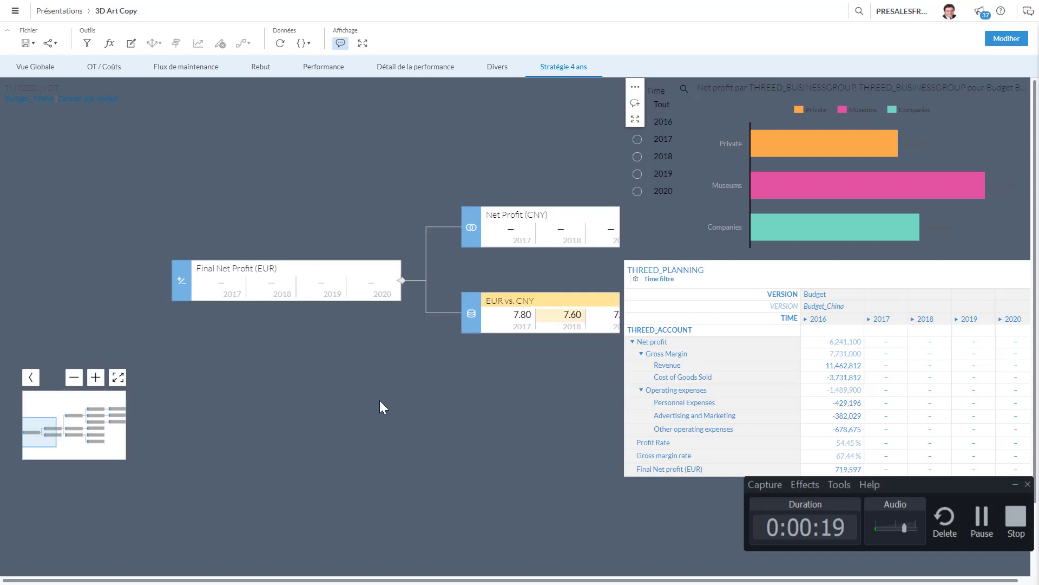
left_click_drag(407, 389, 305, 381)
left_click_drag(423, 417, 332, 355)
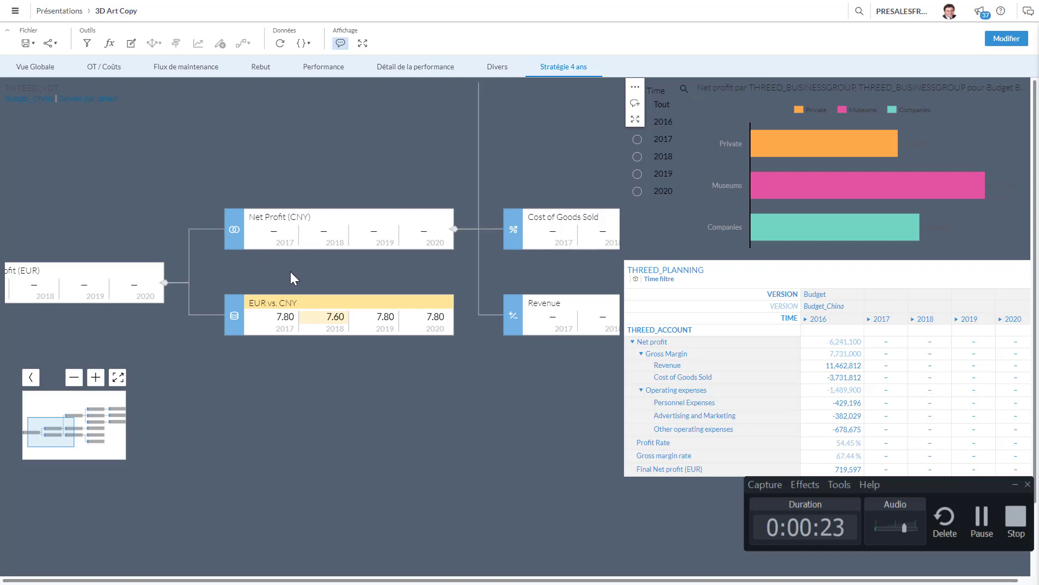
left_click_drag(310, 375, 303, 374)
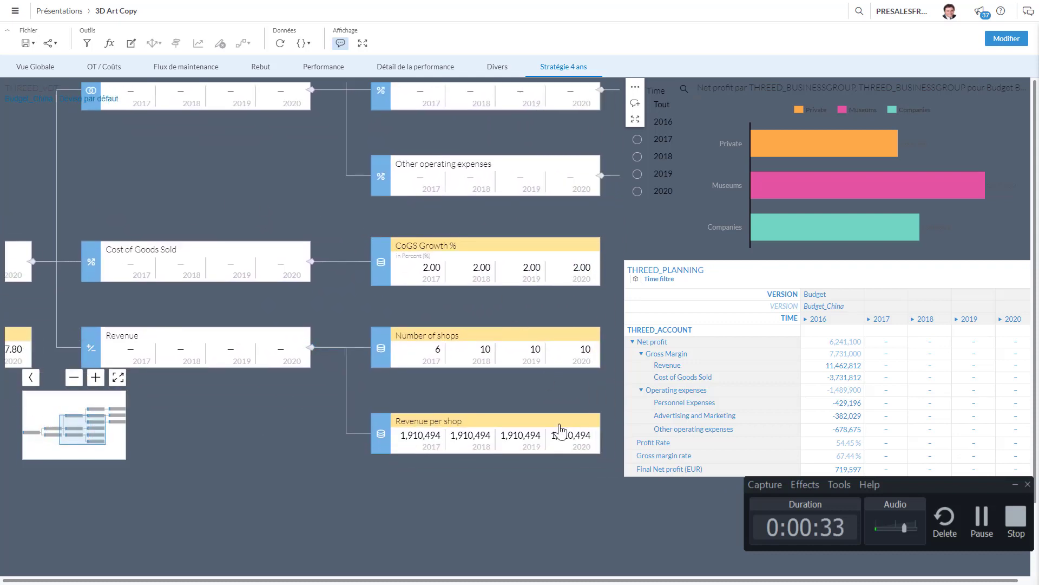
left_click_drag(512, 388, 411, 363)
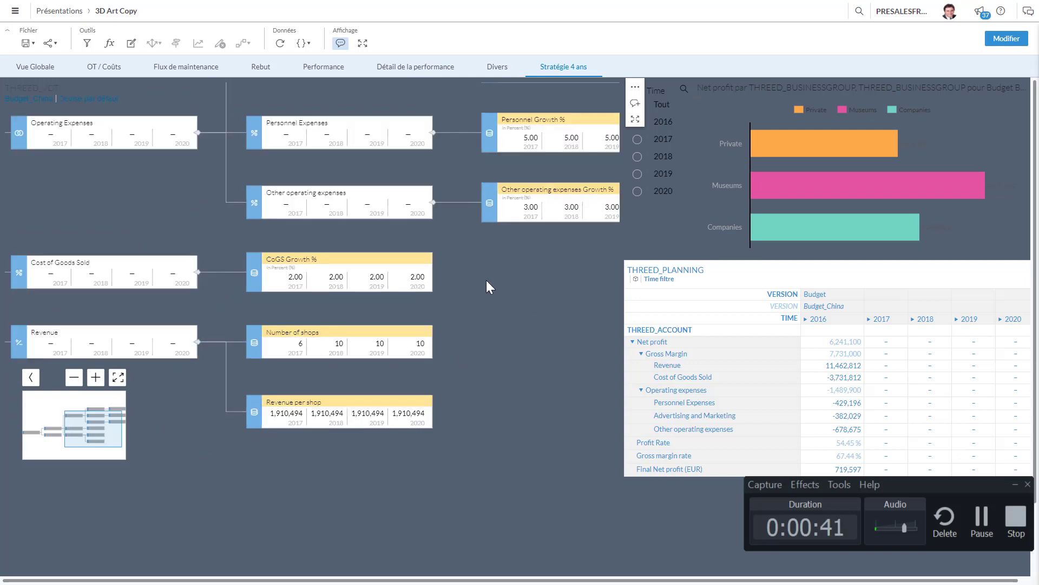
Slide the 2018 Marketing Growth % up to 3.90
left_click_drag(489, 275, 413, 393)
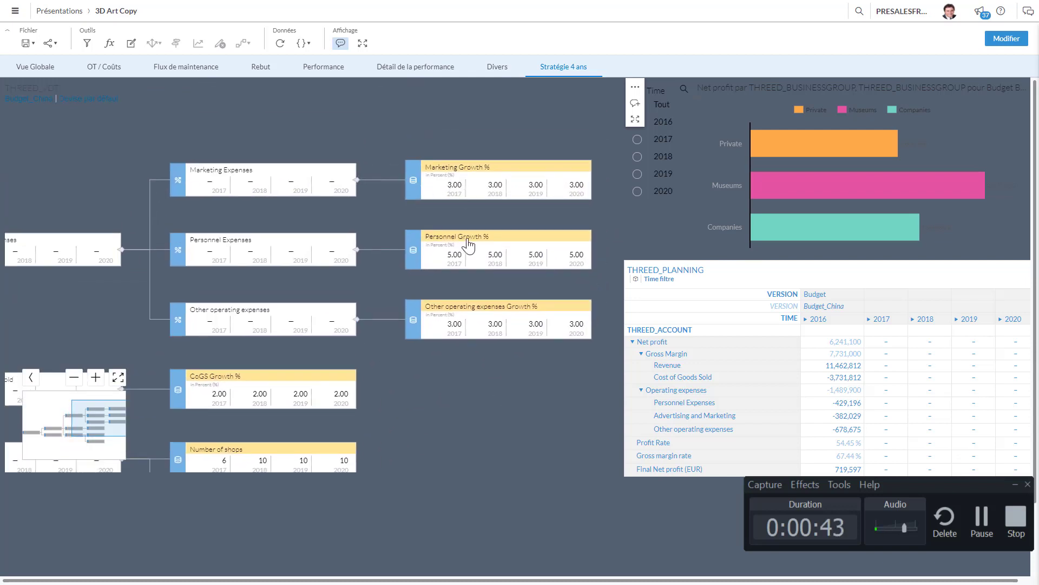
left_click(491, 190)
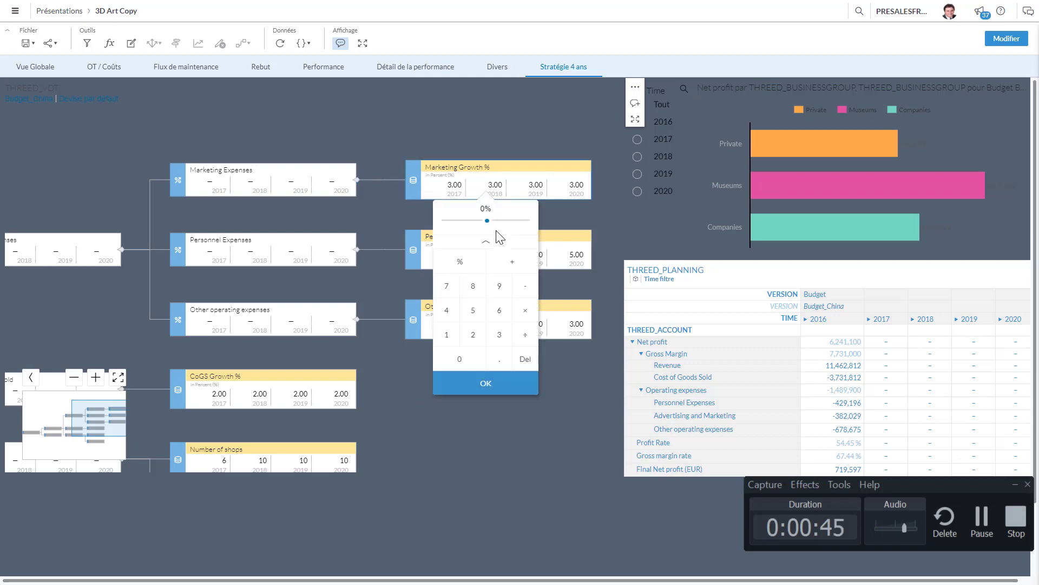
left_click_drag(489, 221, 559, 223)
left_click(489, 390)
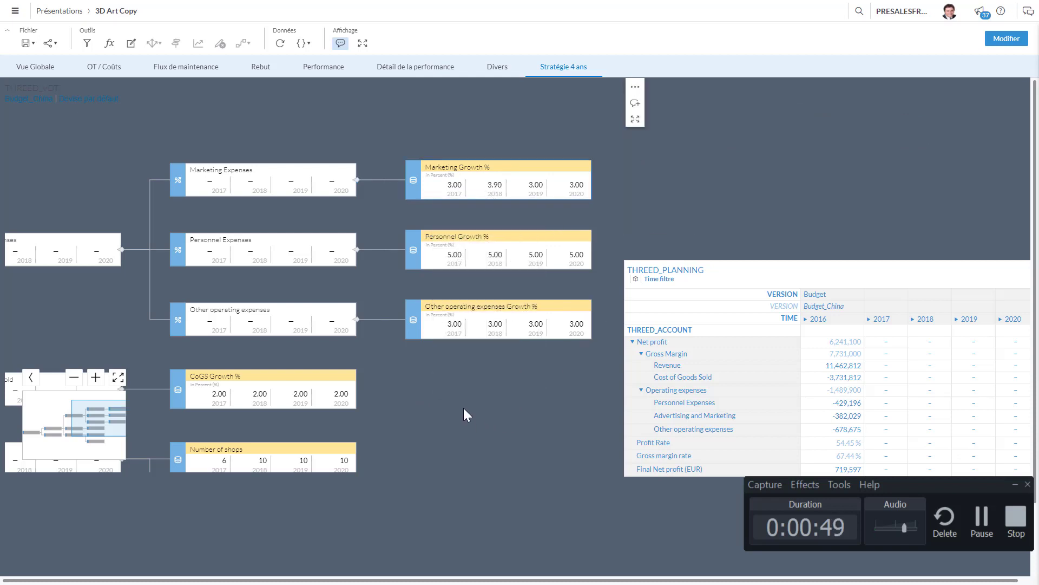
Set the 2018 Other operating expenses Growth % to 5.00 on the keypad
left_click_drag(465, 398, 494, 322)
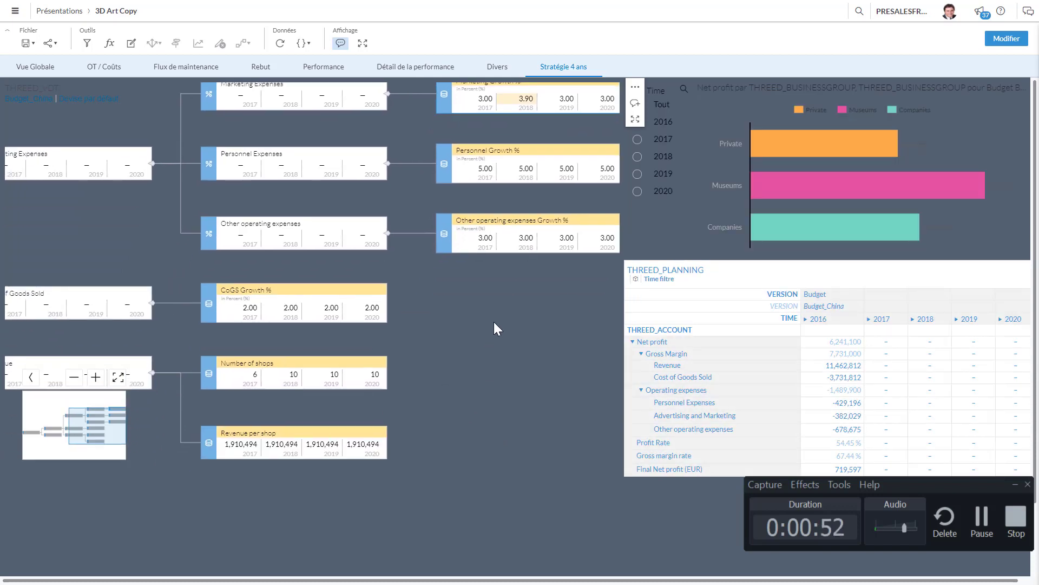
left_click(506, 242)
left_click(490, 414)
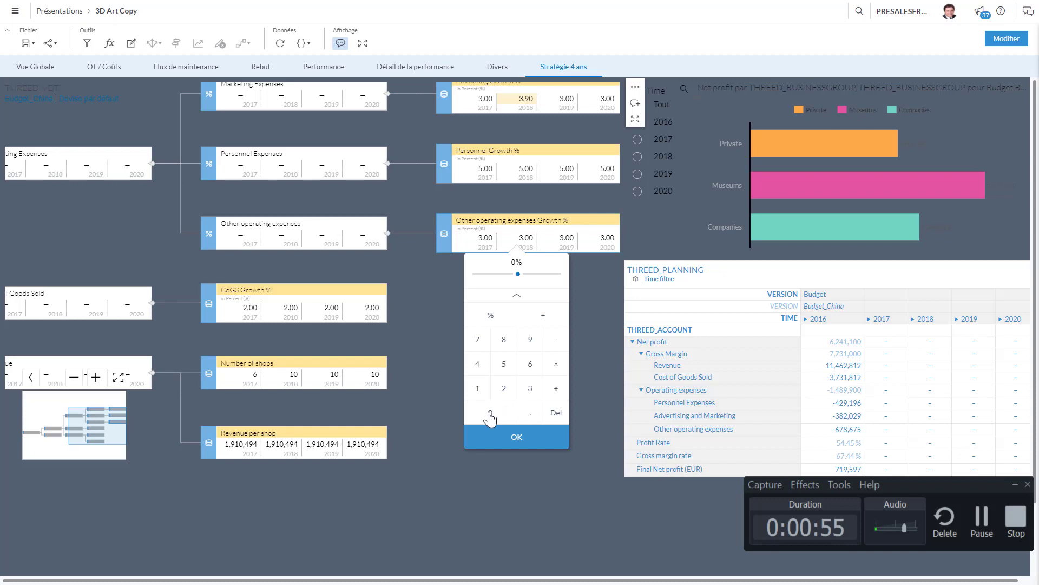
left_click(531, 415)
left_click(492, 417)
left_click(506, 368)
left_click(531, 437)
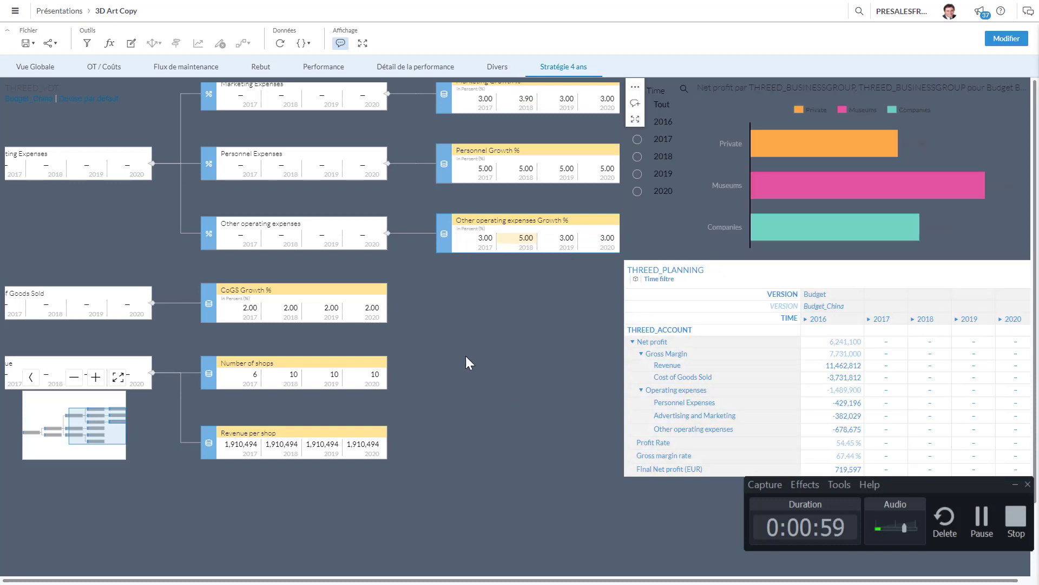
Pan the tree up to Net Profit (CNY) and EUR vs. CNY, then recentre on the expense growth nodes
left_click_drag(496, 359, 577, 310)
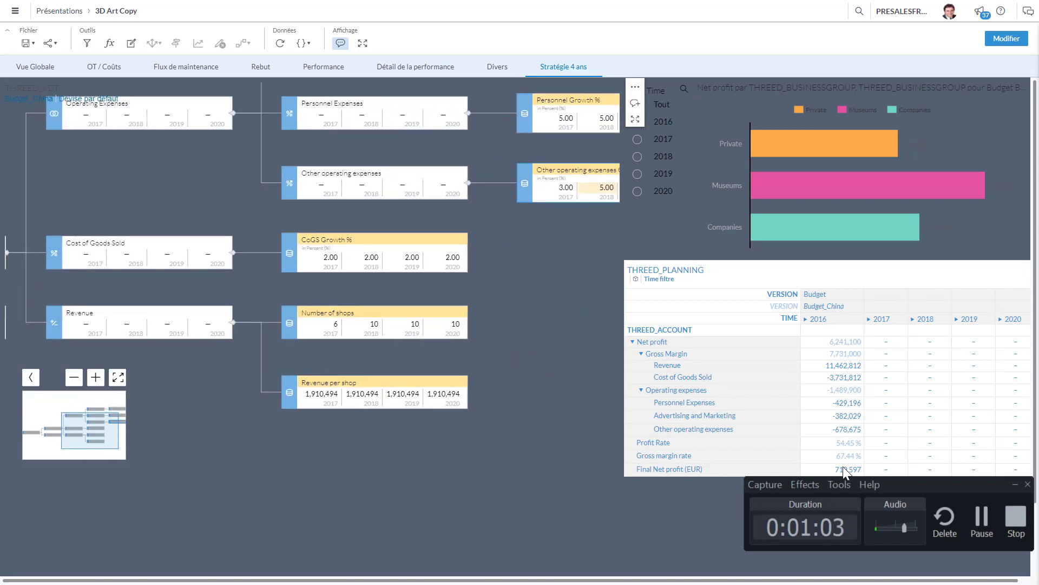
left_click(1015, 484)
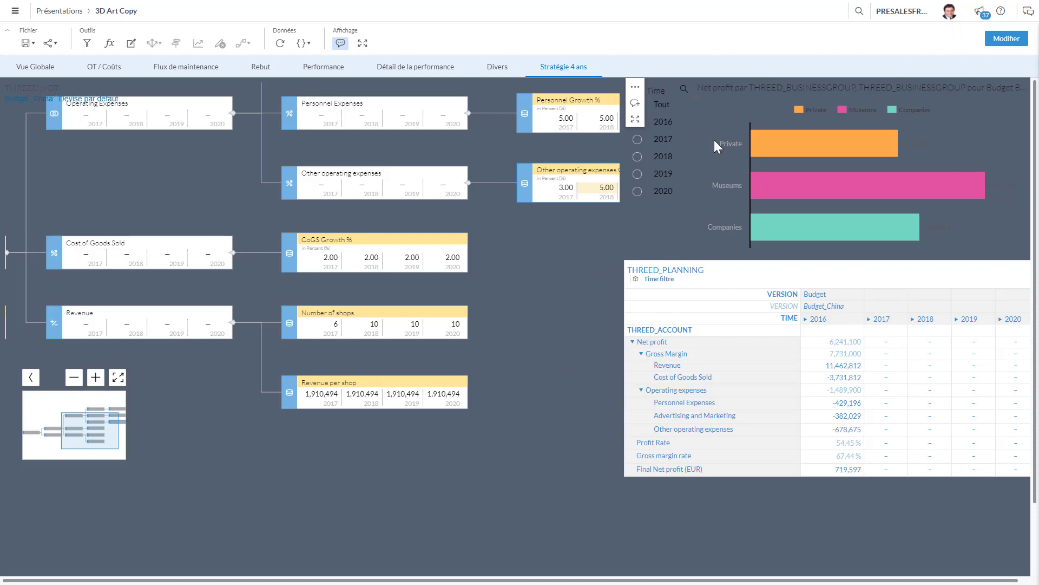
left_click_drag(525, 319, 616, 339)
left_click_drag(288, 423, 379, 413)
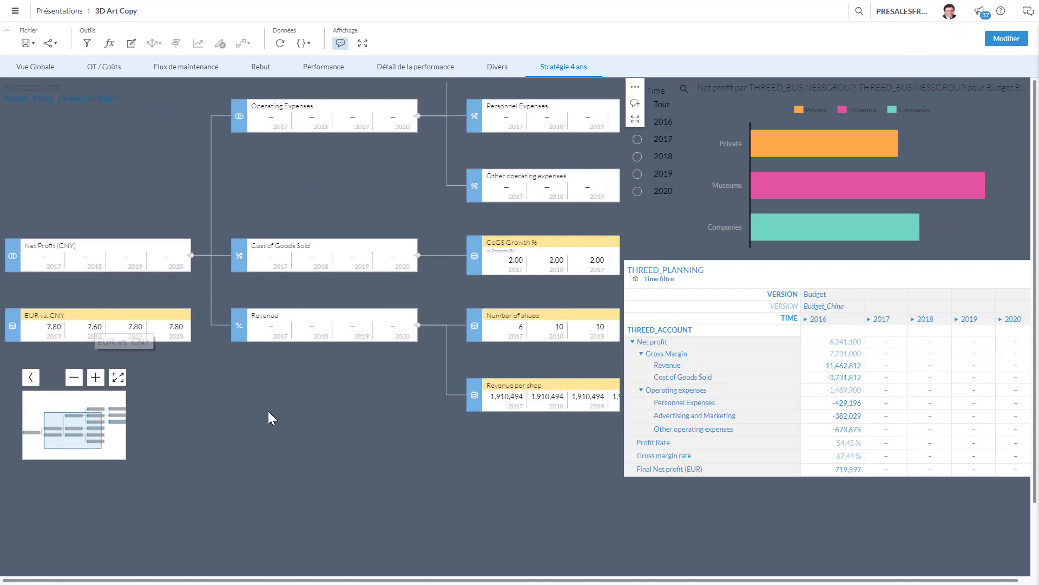
left_click_drag(298, 406, 209, 453)
left_click_drag(413, 469, 247, 496)
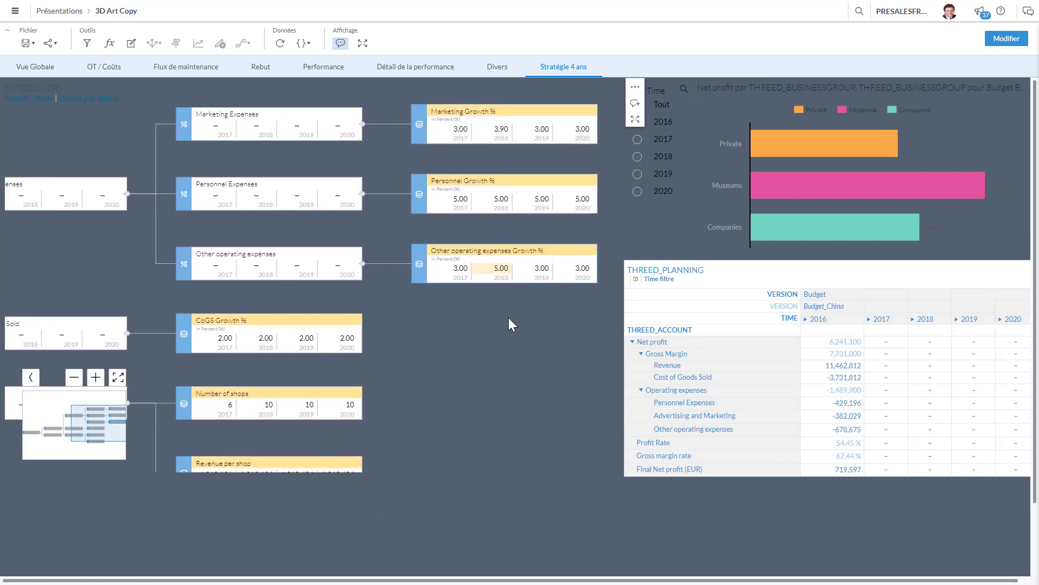
left_click_drag(512, 315, 429, 409)
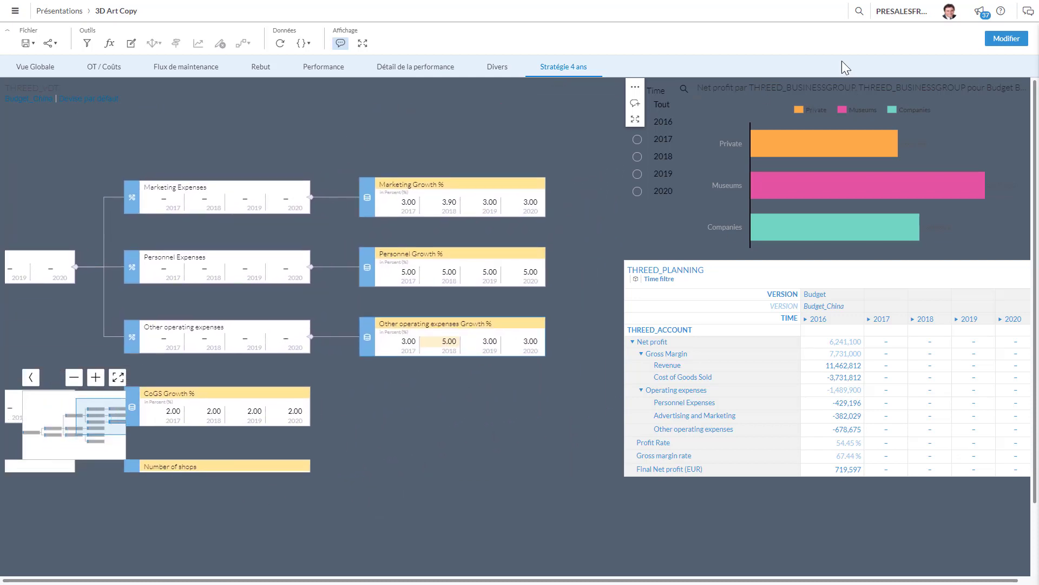
In edit mode, calculate the driver tree simulation on Budget_China and select the THREED_PLANNING table
left_click(1007, 39)
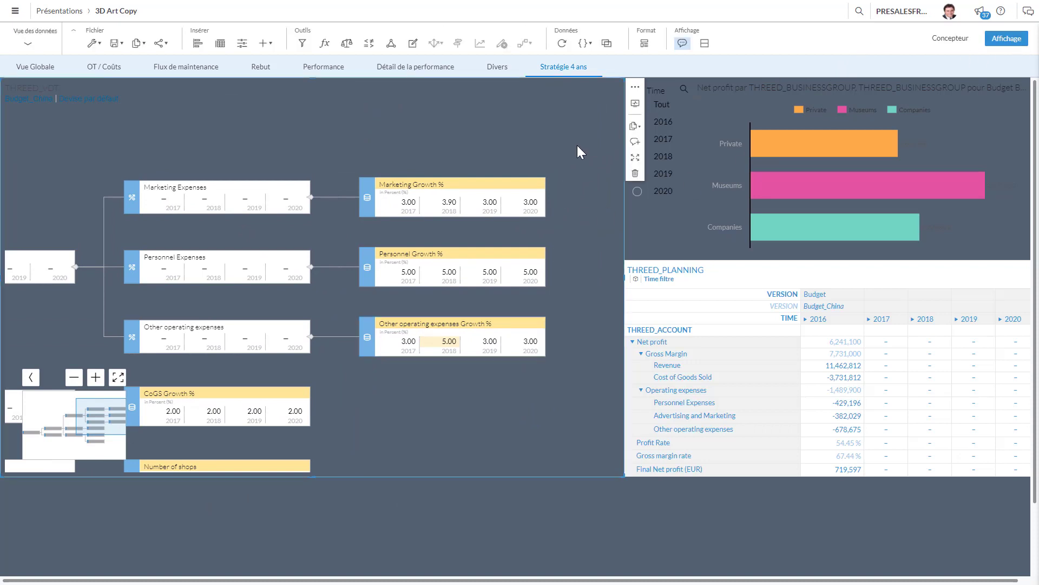
left_click(949, 39)
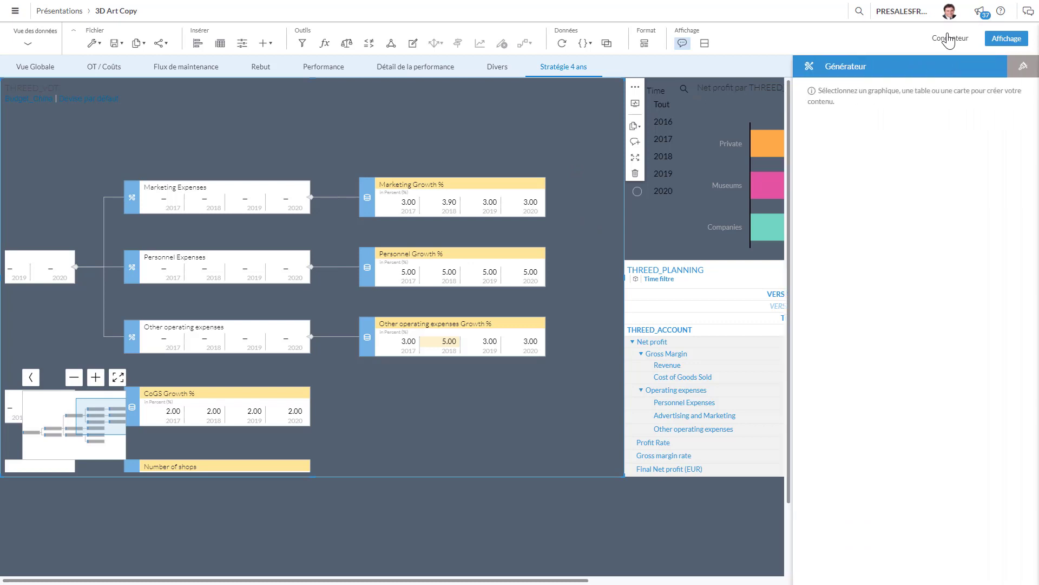
left_click(636, 103)
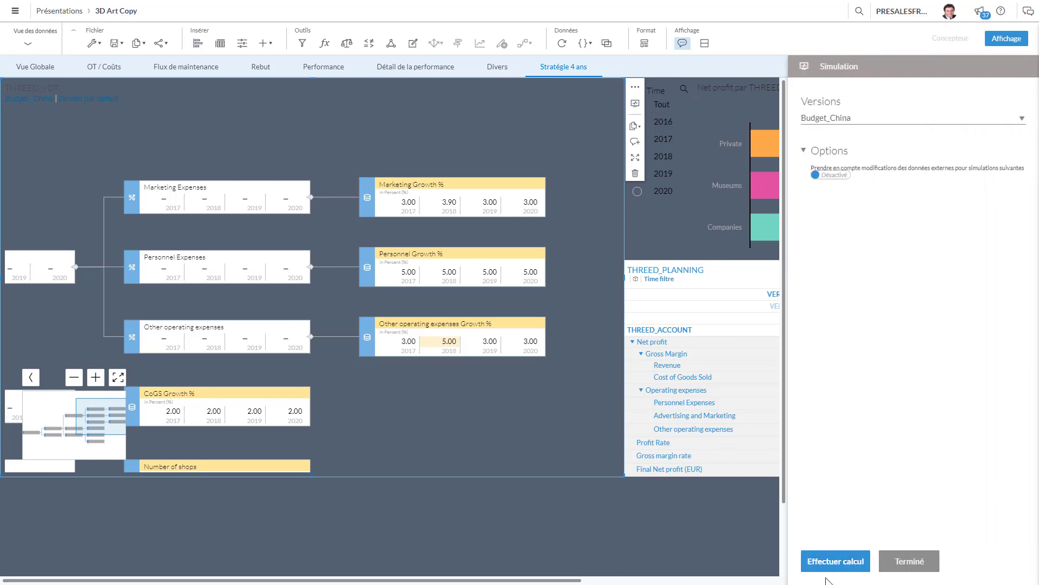
left_click(835, 563)
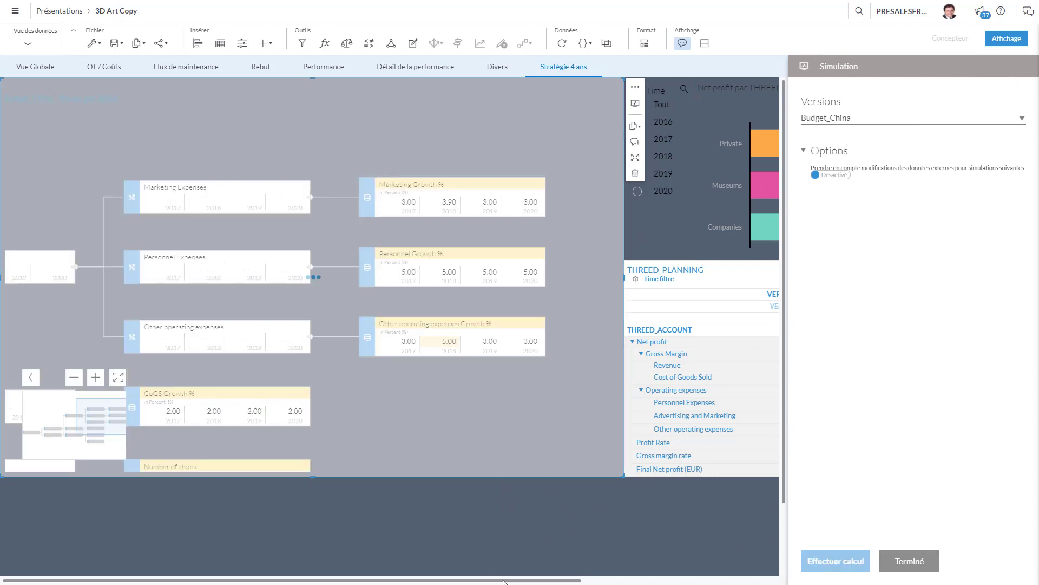
left_click_drag(503, 580, 702, 580)
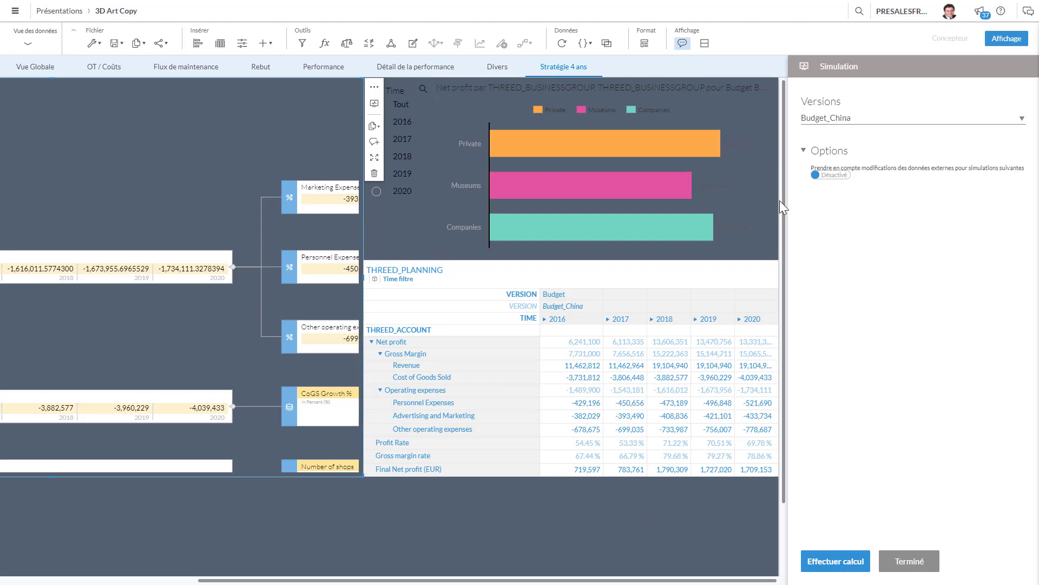
left_click(613, 332)
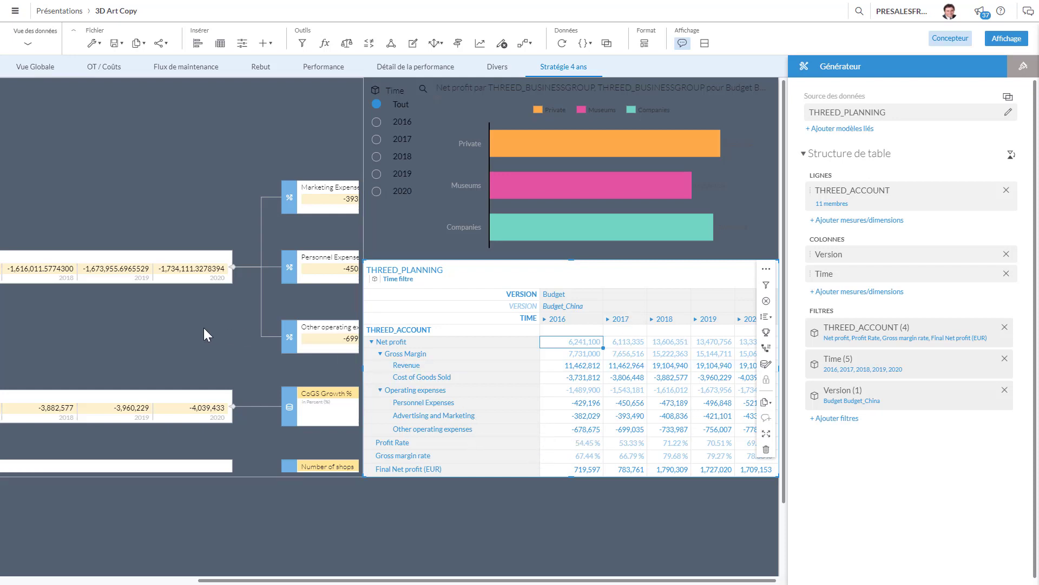
Return the story to view mode and open the Vue Globale page showing 77,172 breakdowns
left_click_drag(203, 327, 112, 260)
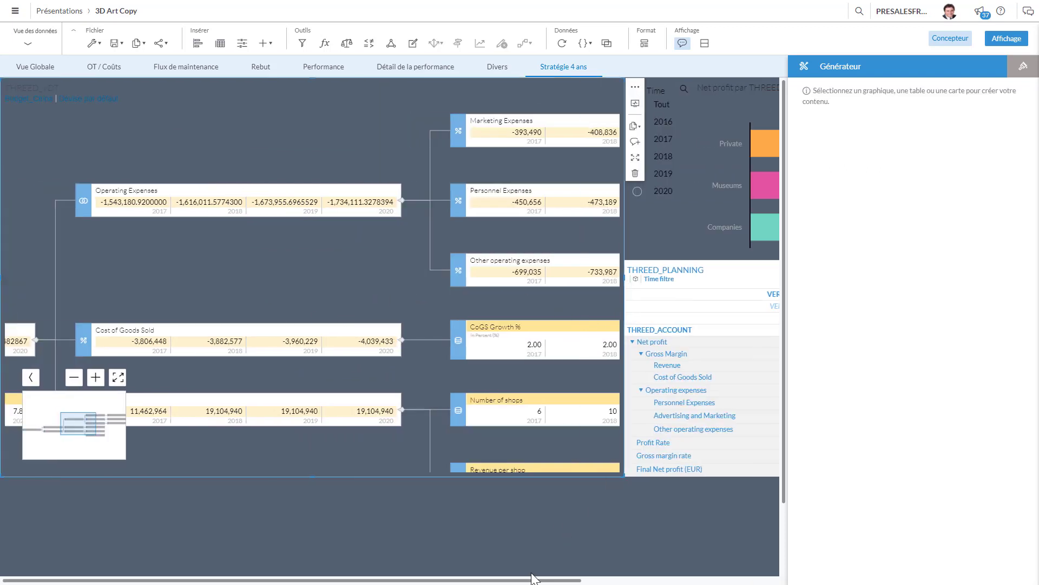
left_click_drag(546, 580, 745, 579)
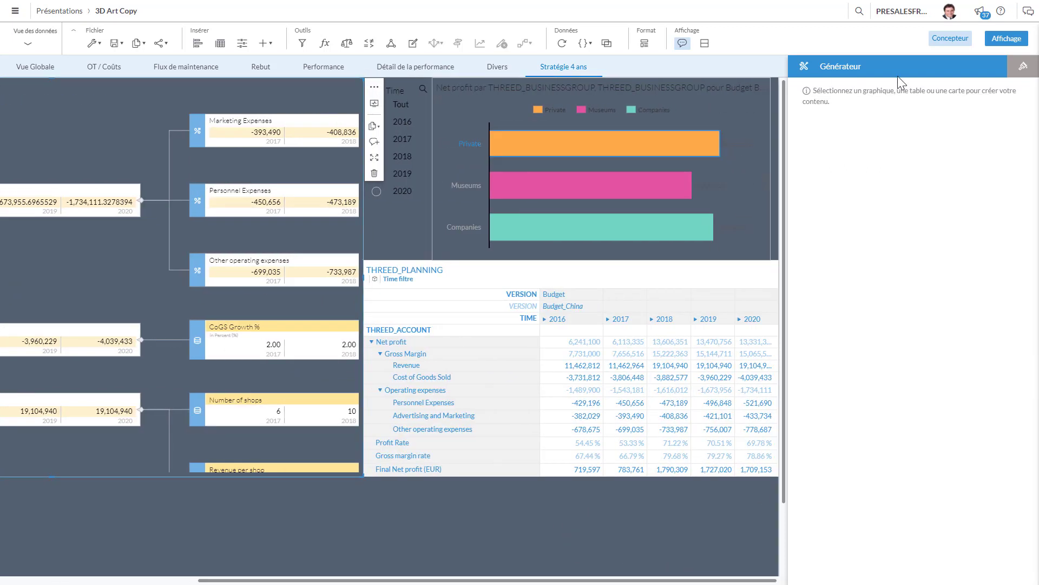
left_click(1022, 39)
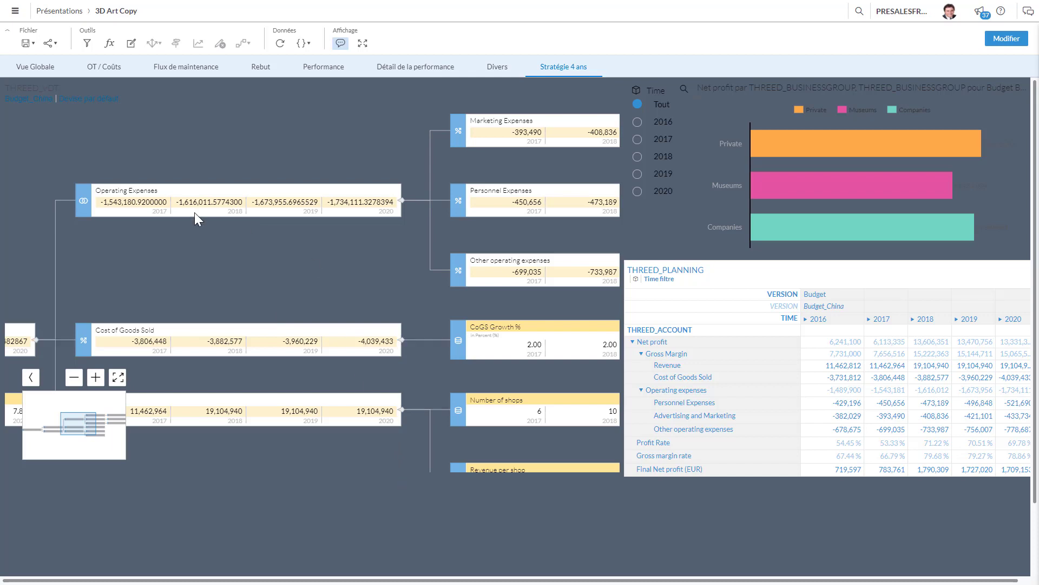
left_click(34, 69)
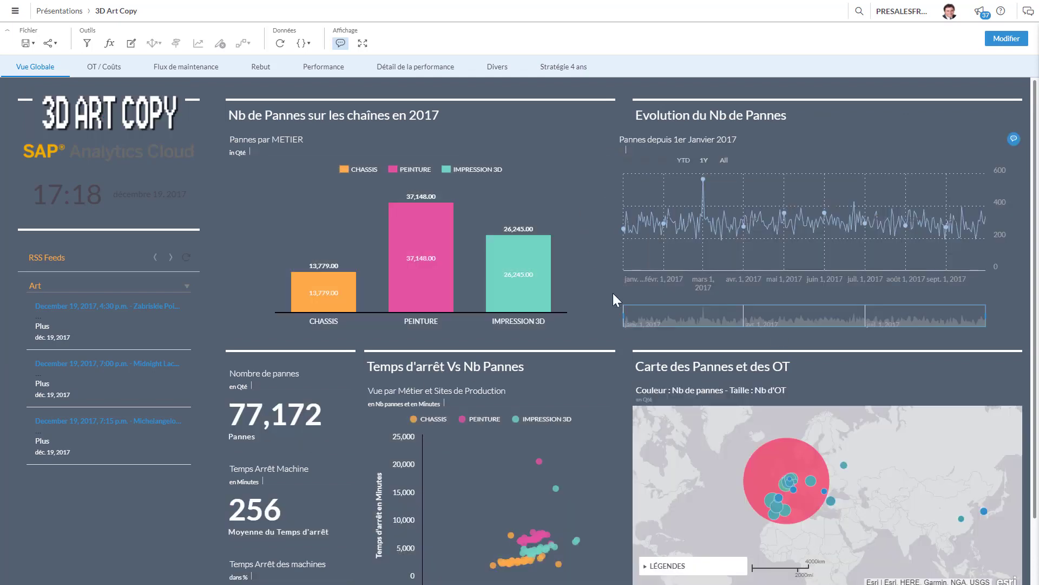
Pan the Stratégie 4 ans driver tree from Net Profit (CNY) through Operating Expenses and CoGS to Revenue at 19,104,940
mouse_move(746, 198)
left_click(557, 66)
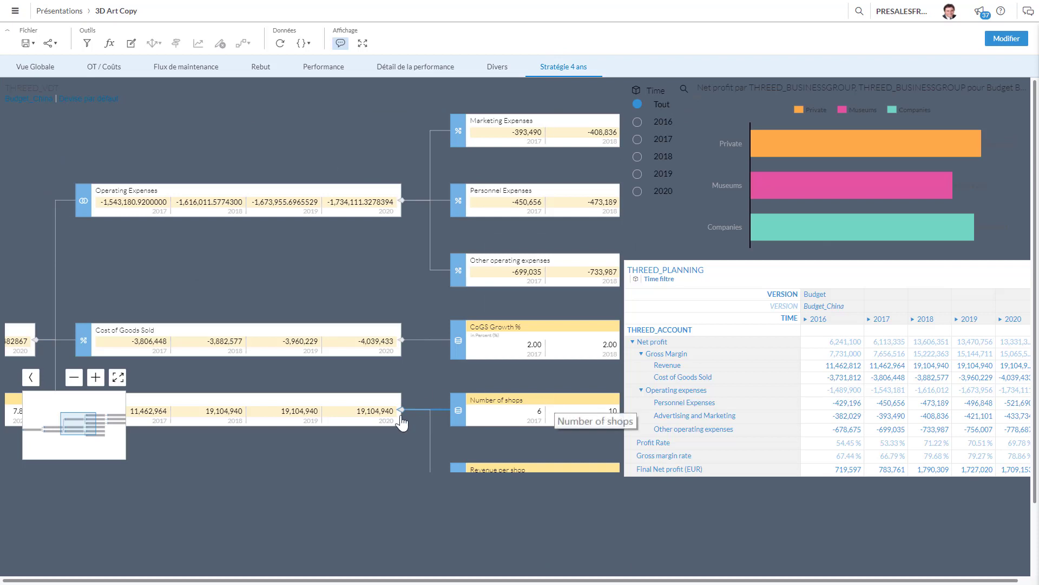
left_click_drag(365, 442, 496, 343)
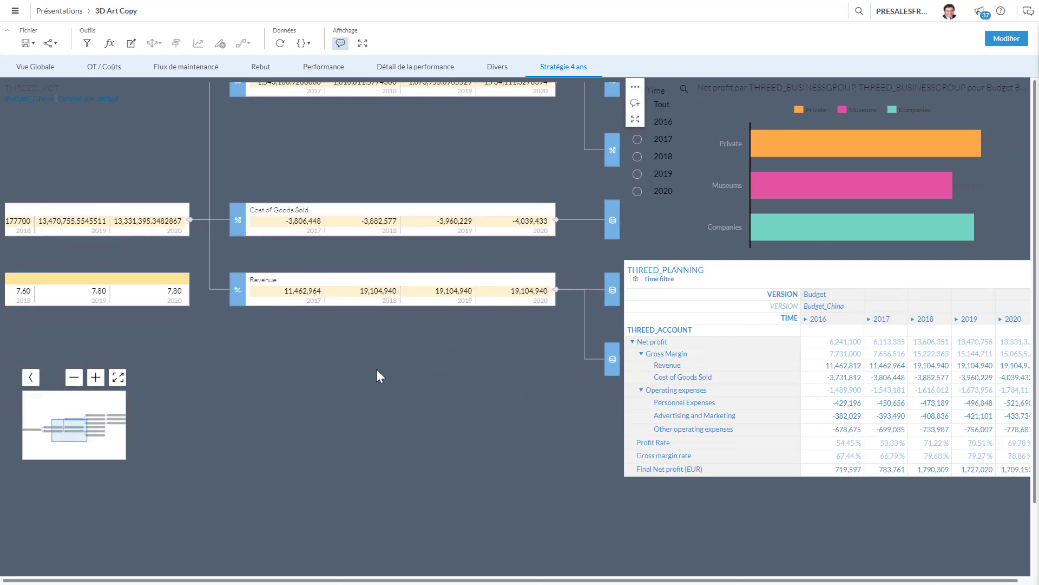
left_click_drag(364, 366, 583, 358)
left_click_drag(385, 374, 570, 365)
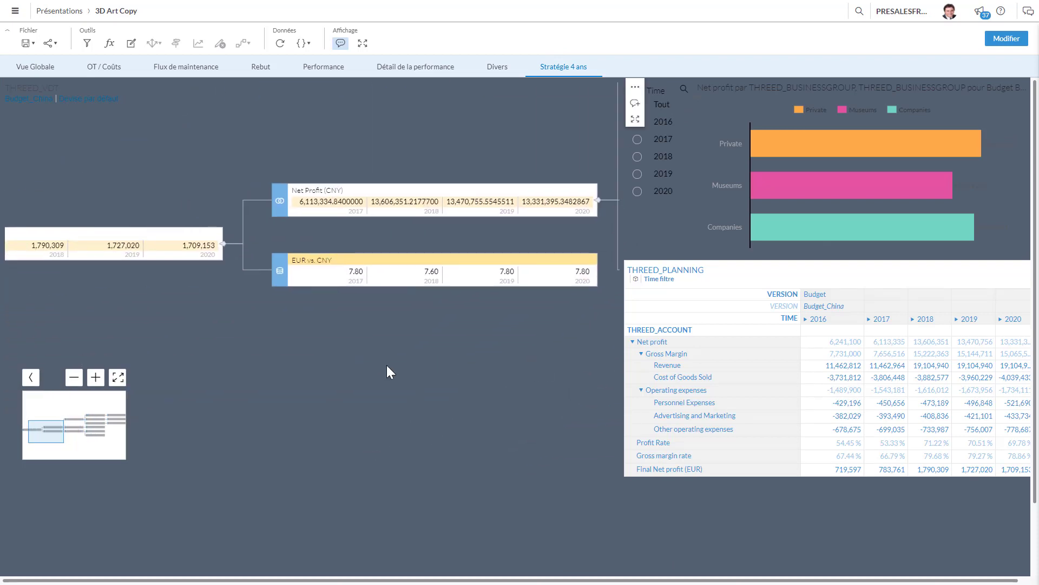
left_click_drag(367, 370, 309, 375)
left_click_drag(532, 365, 385, 381)
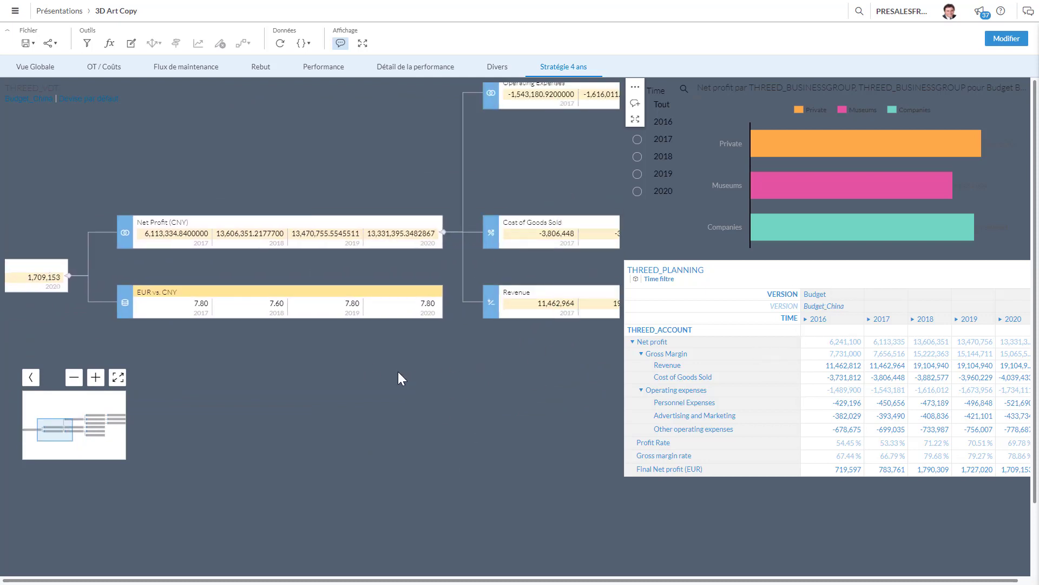
left_click_drag(583, 372, 359, 406)
mouse_move(541, 406)
left_mouse_down()
mouse_move(424, 426)
mouse_move(339, 425)
left_mouse_up()
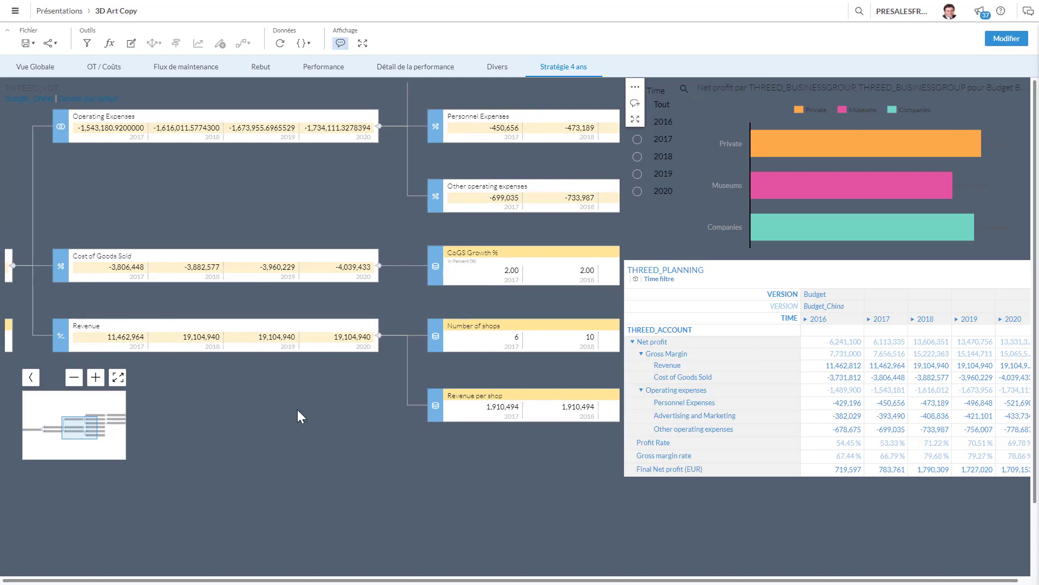